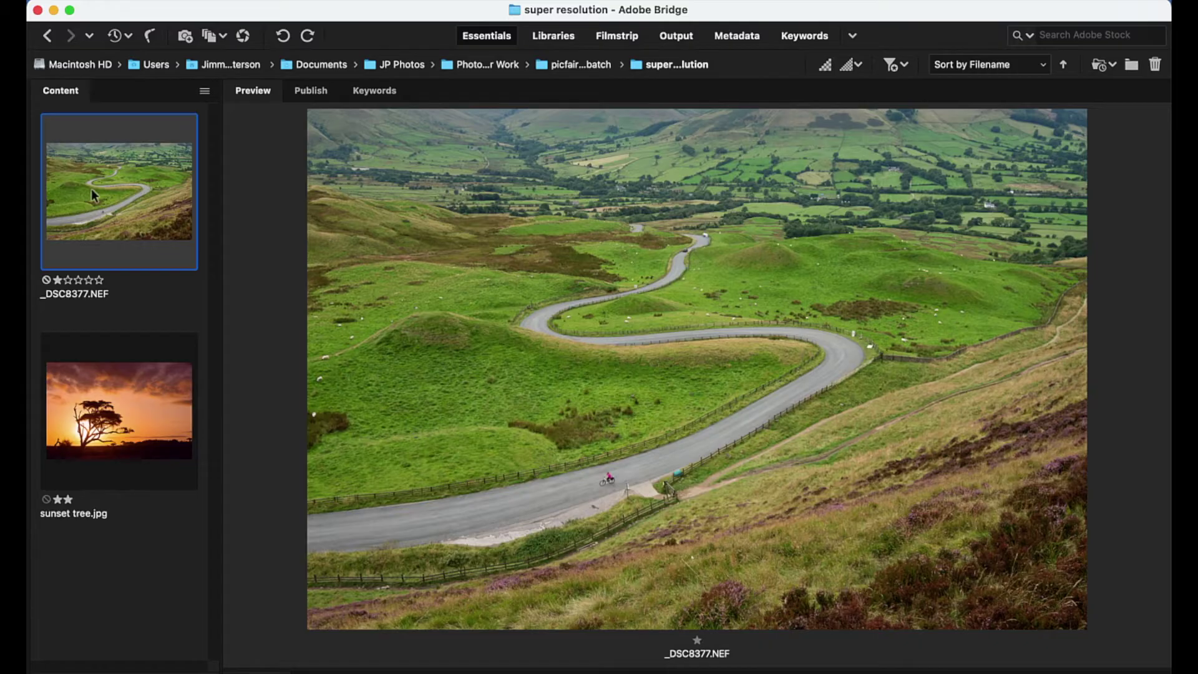
Preview sunset tree.jpg and _DSC8377.NEF, then select both to view them side by side.
click(128, 393)
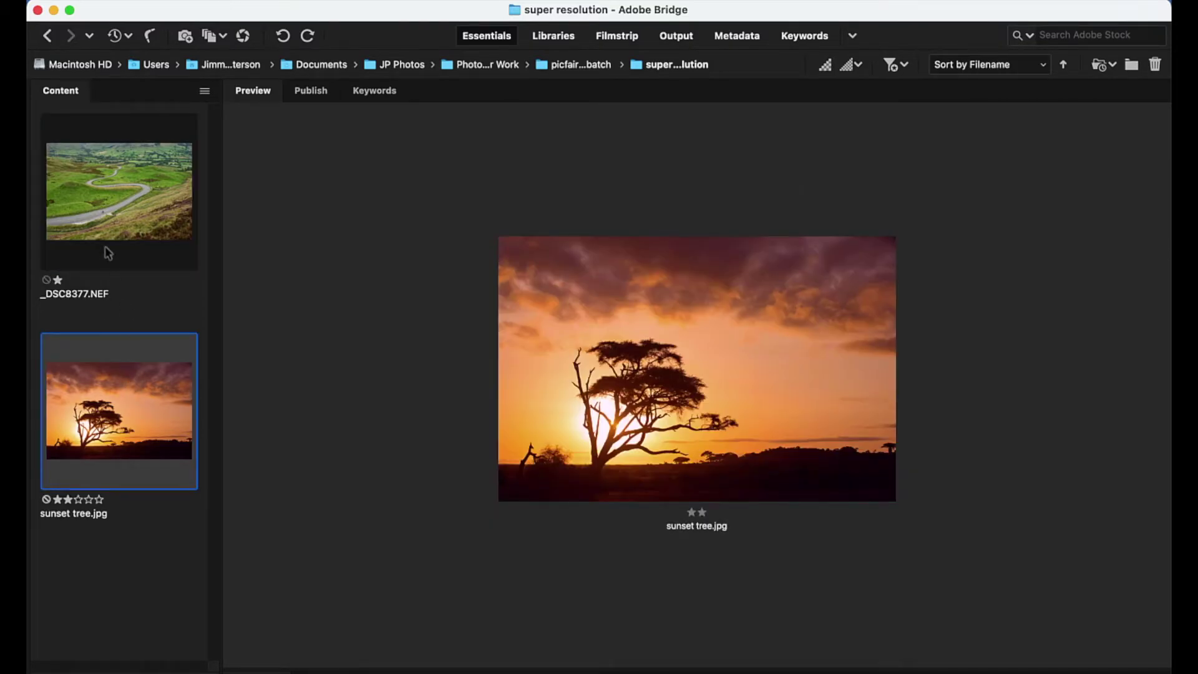
click(106, 209)
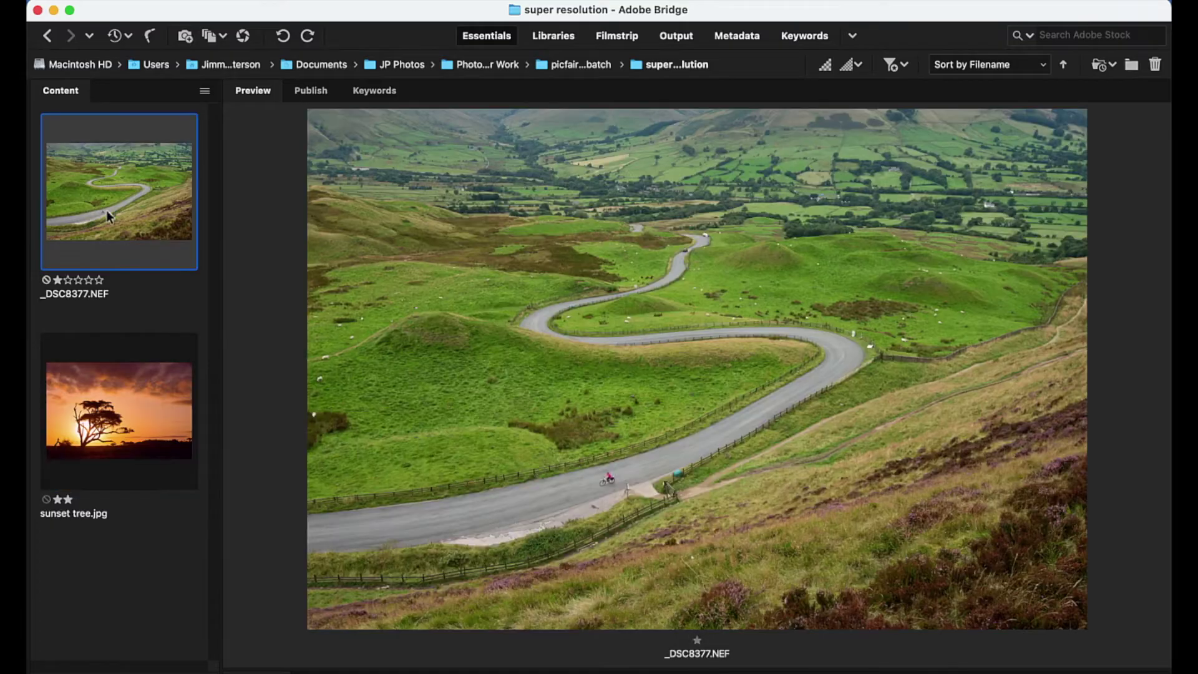
click(141, 386)
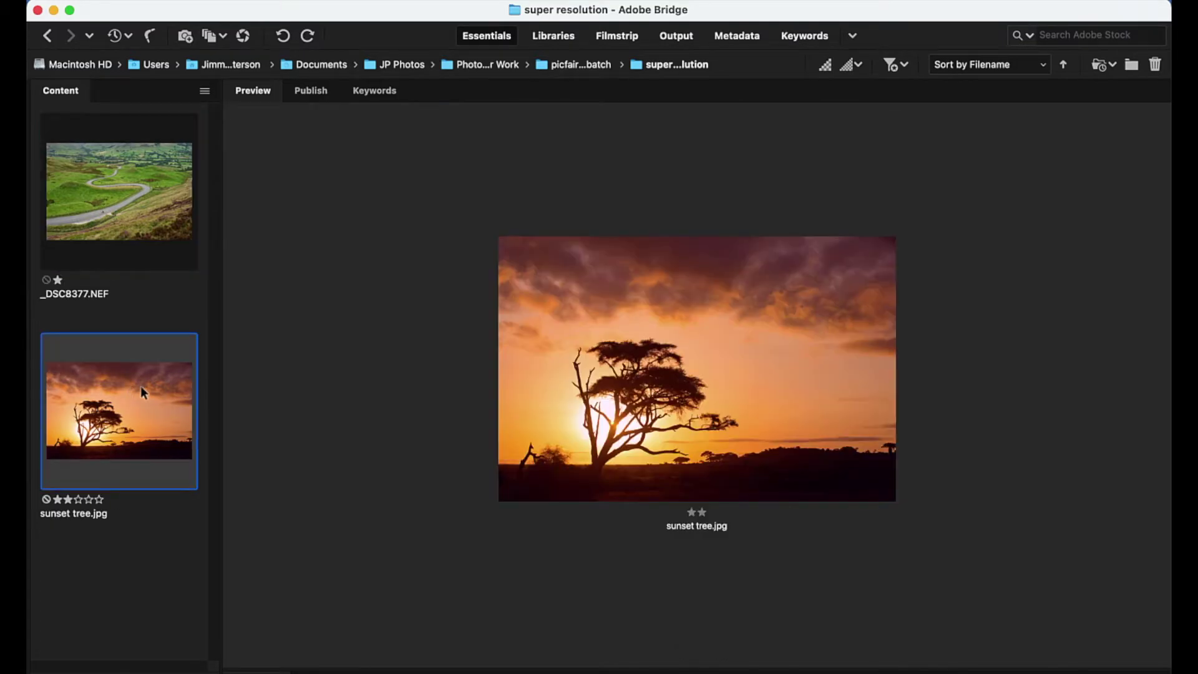
click(121, 562)
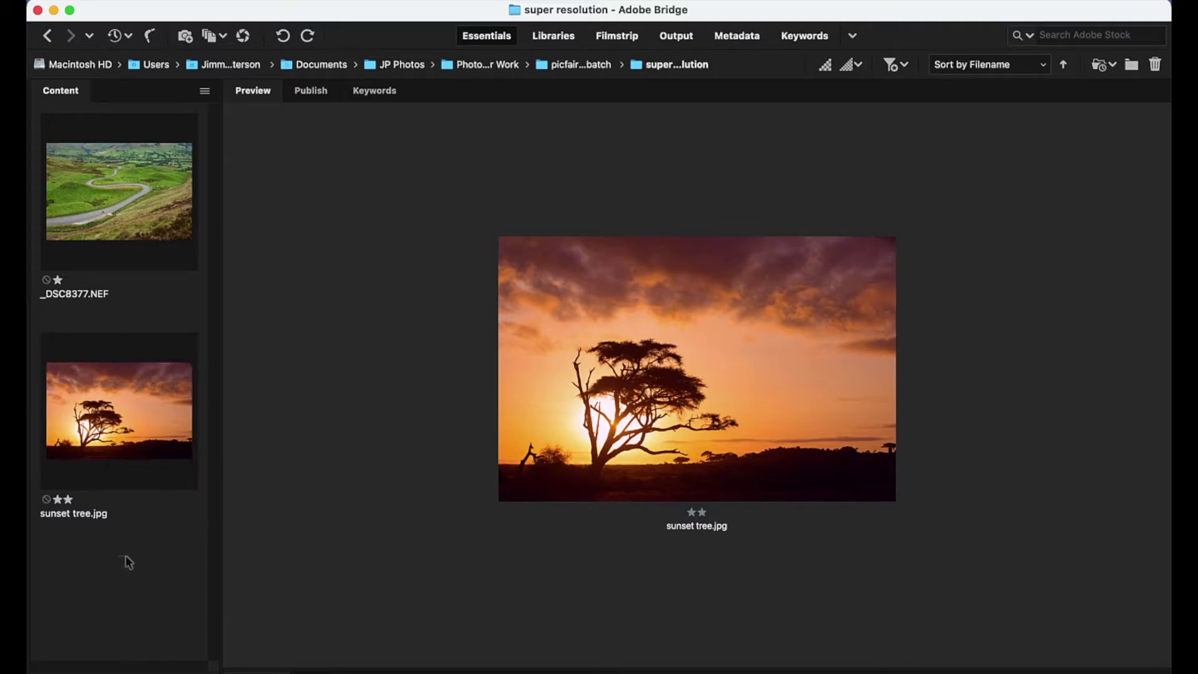
drag(119, 555, 85, 208)
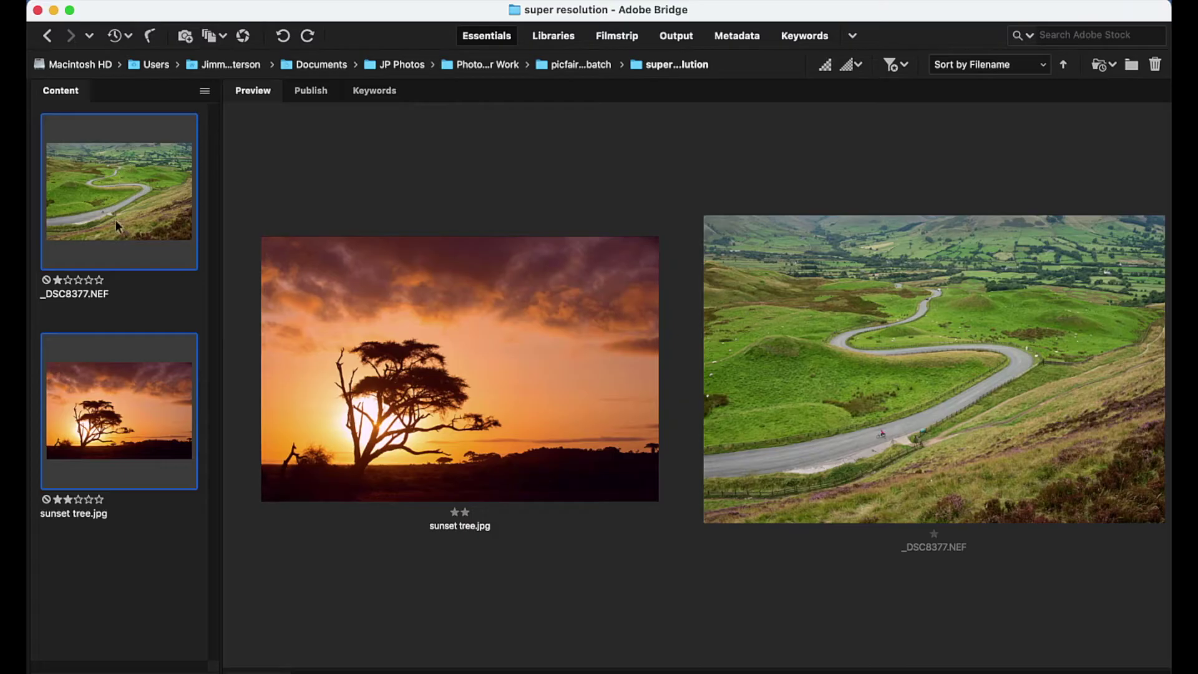
Open _DSC8377.NEF in Camera Raw from its thumbnail's context menu in Bridge.
right_click(125, 201)
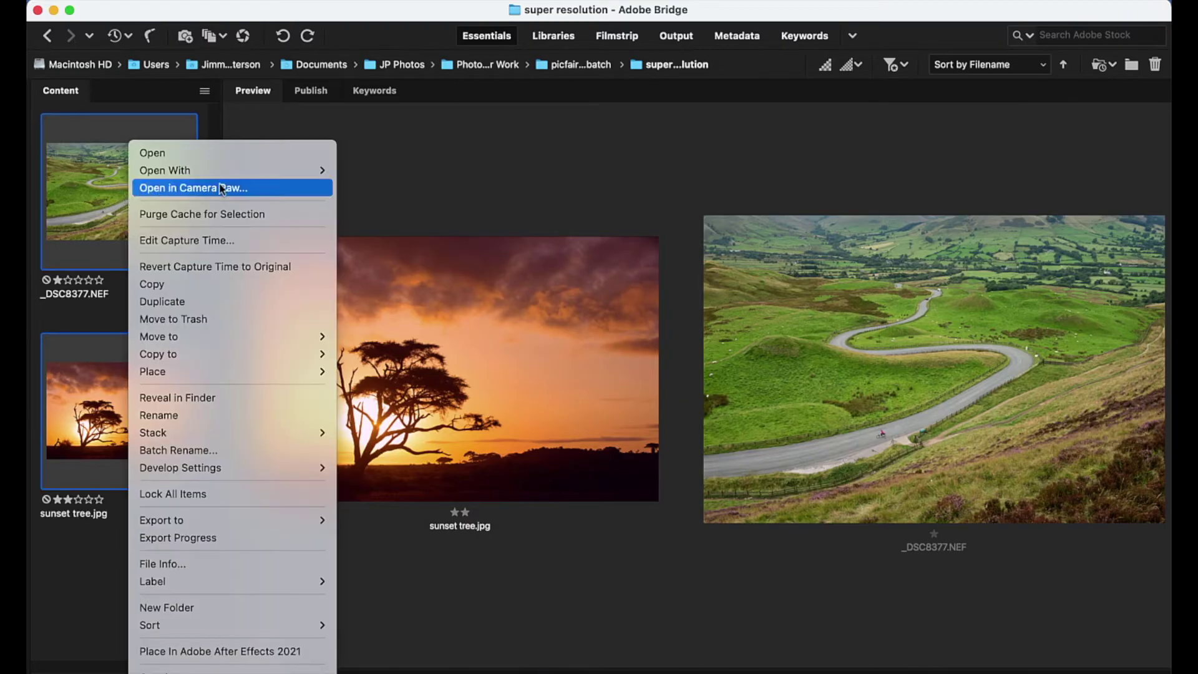
click(239, 188)
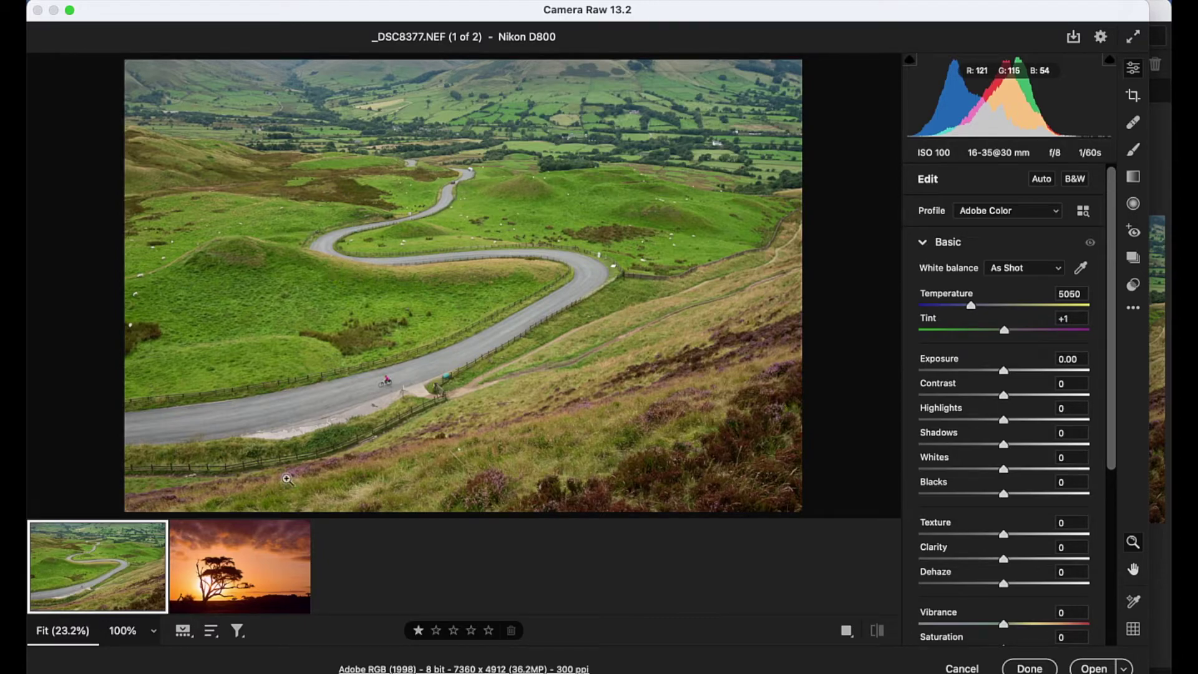
mouse_move(36, 579)
Apply Auto tone to the landscape, then set Contrast to +15 and Temperature to 5250.
click(1042, 181)
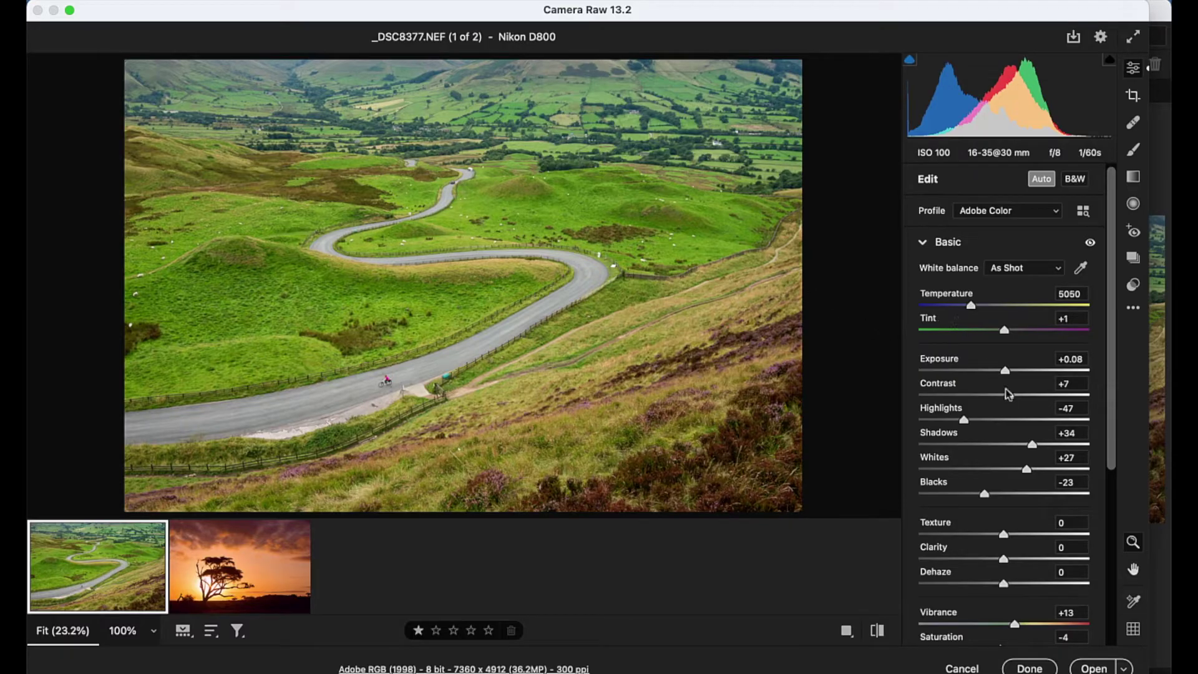
drag(1009, 395, 1017, 396)
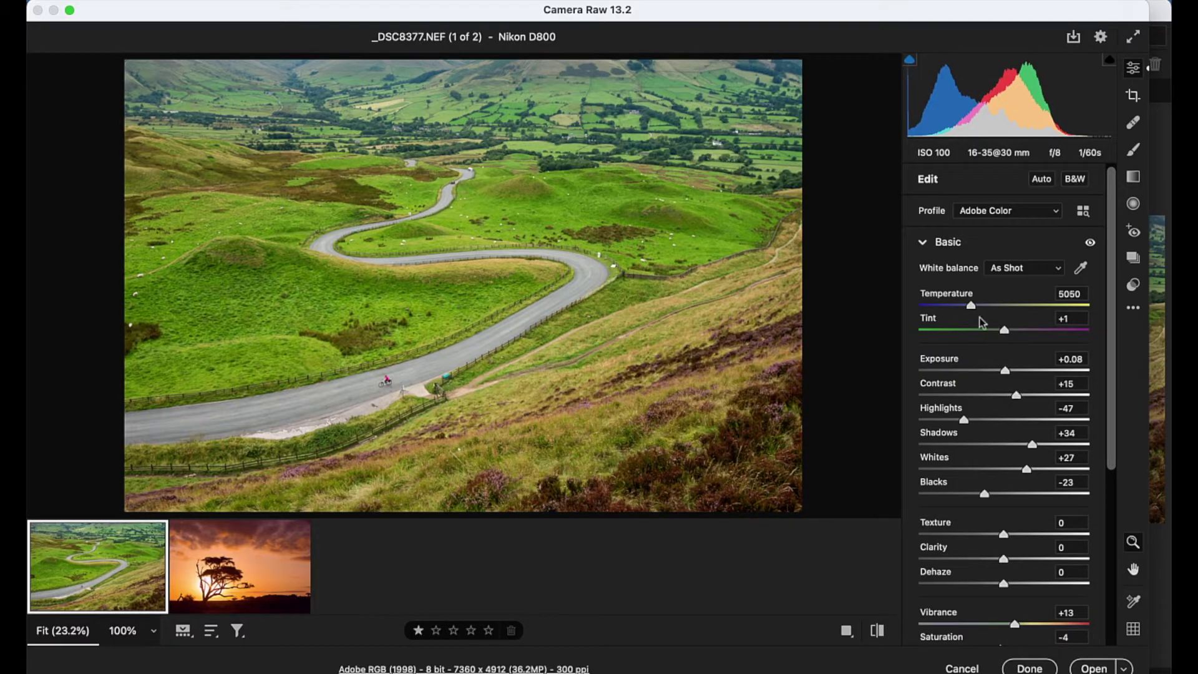
drag(971, 306, 974, 308)
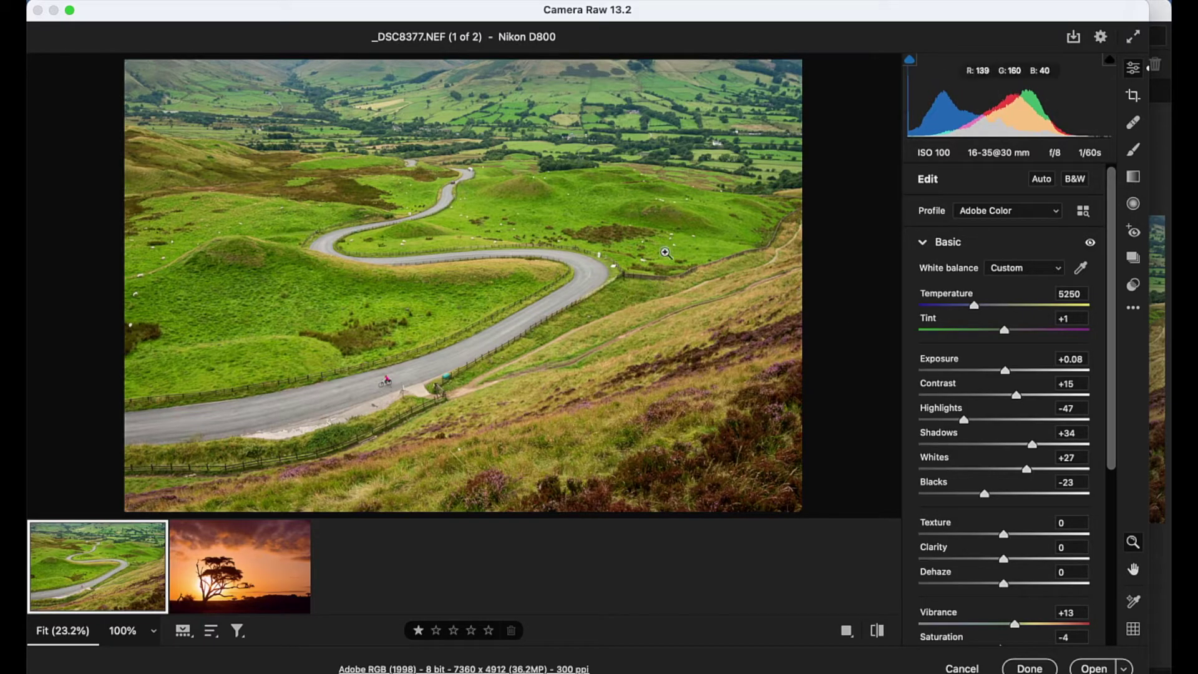
right_click(653, 211)
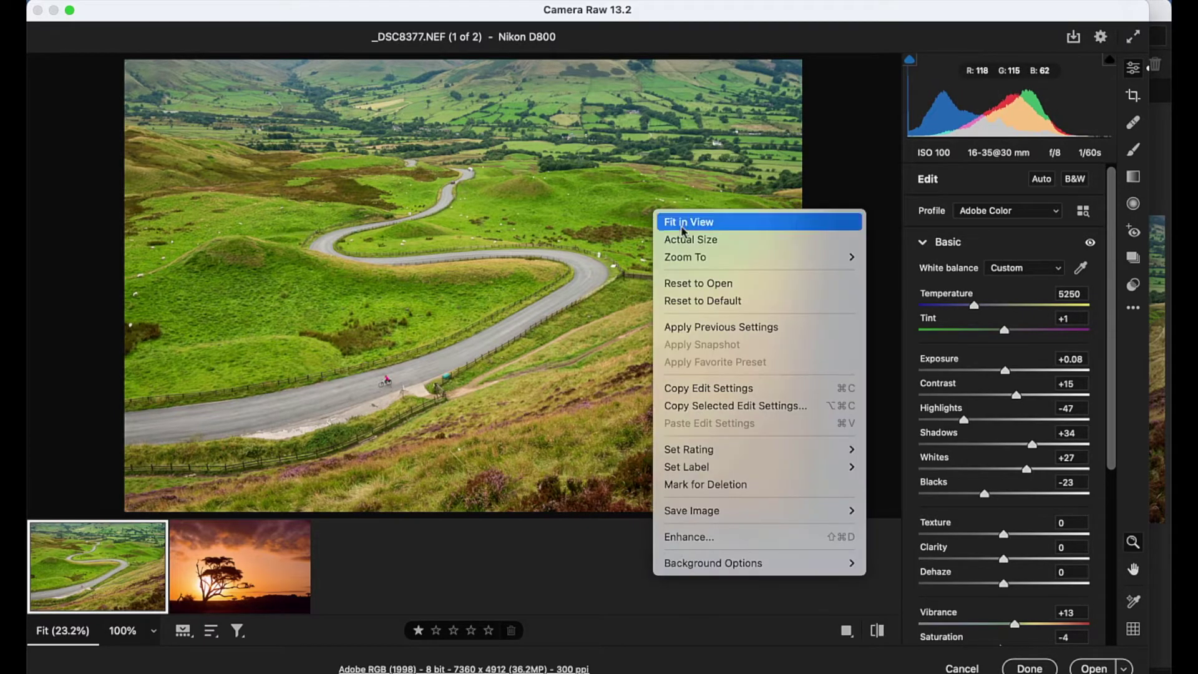
Open the Super Resolution Enhance Preview and compare the heather detail with and without enhancement.
click(721, 538)
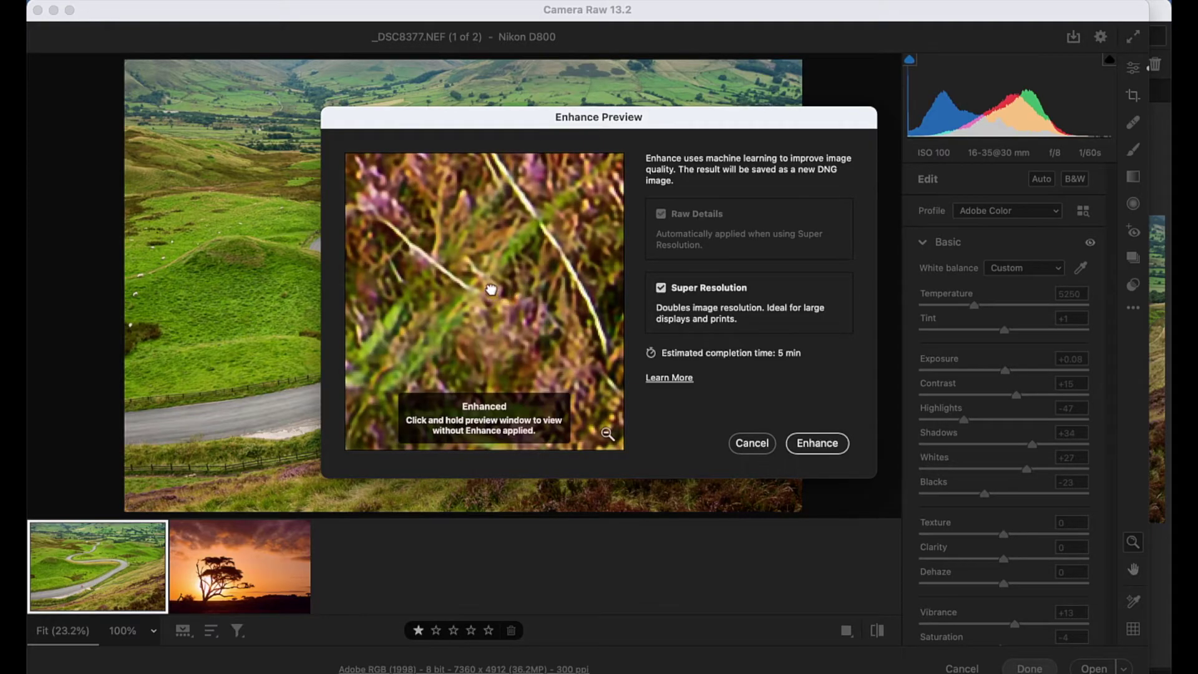
drag(492, 289, 492, 289)
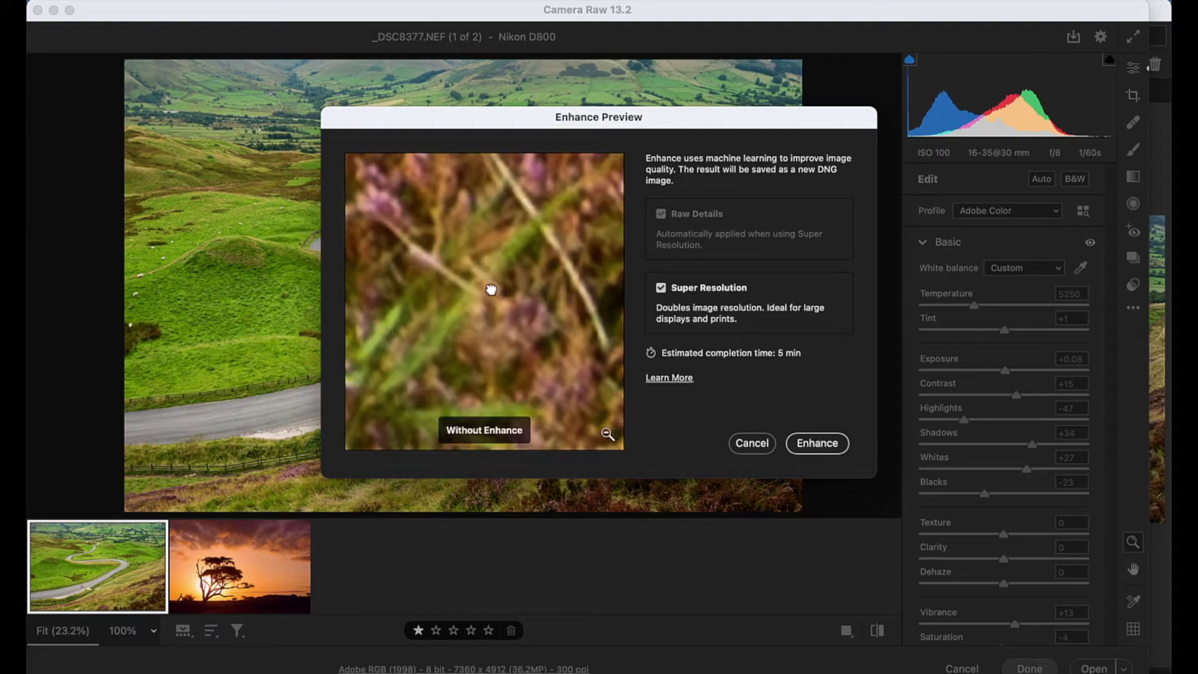
drag(491, 289, 491, 290)
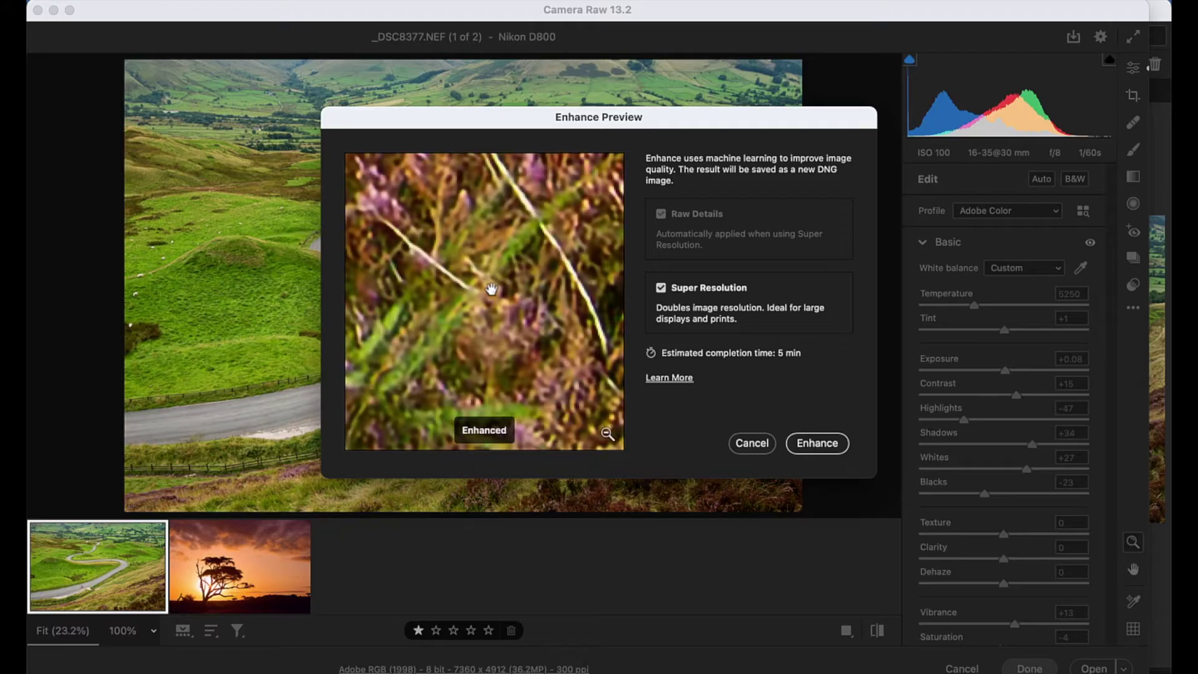
drag(436, 122, 774, 119)
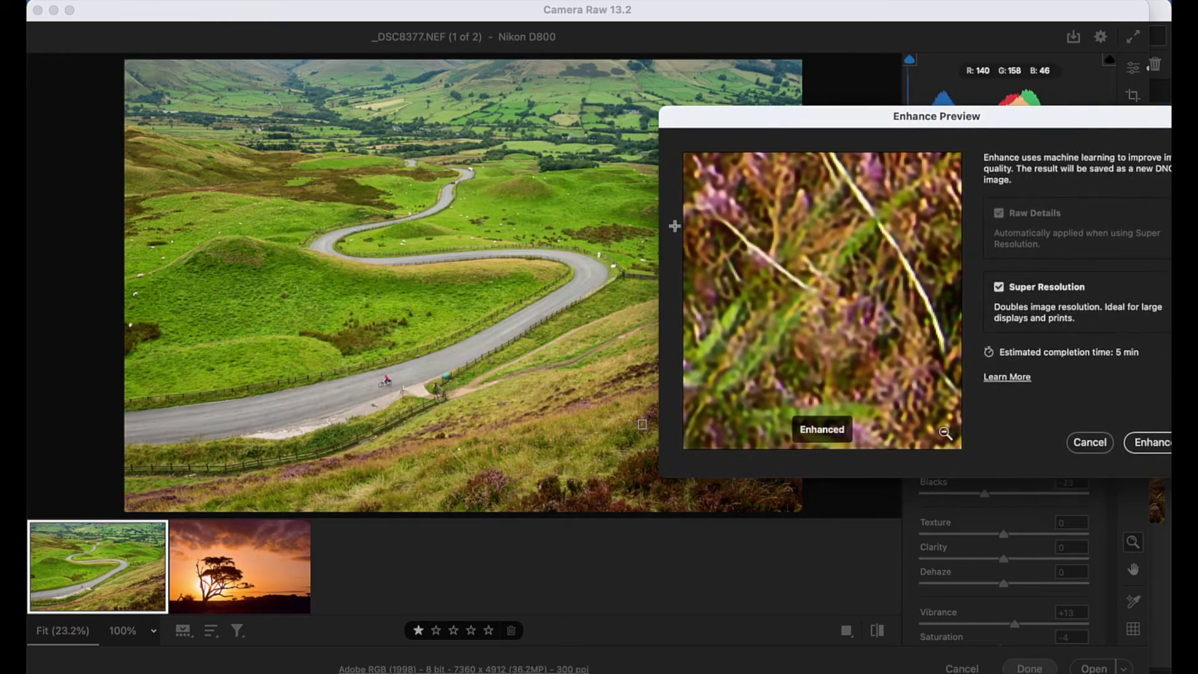
Compare enhanced versus unenhanced detail on the cyclist and the distant houses.
click(384, 381)
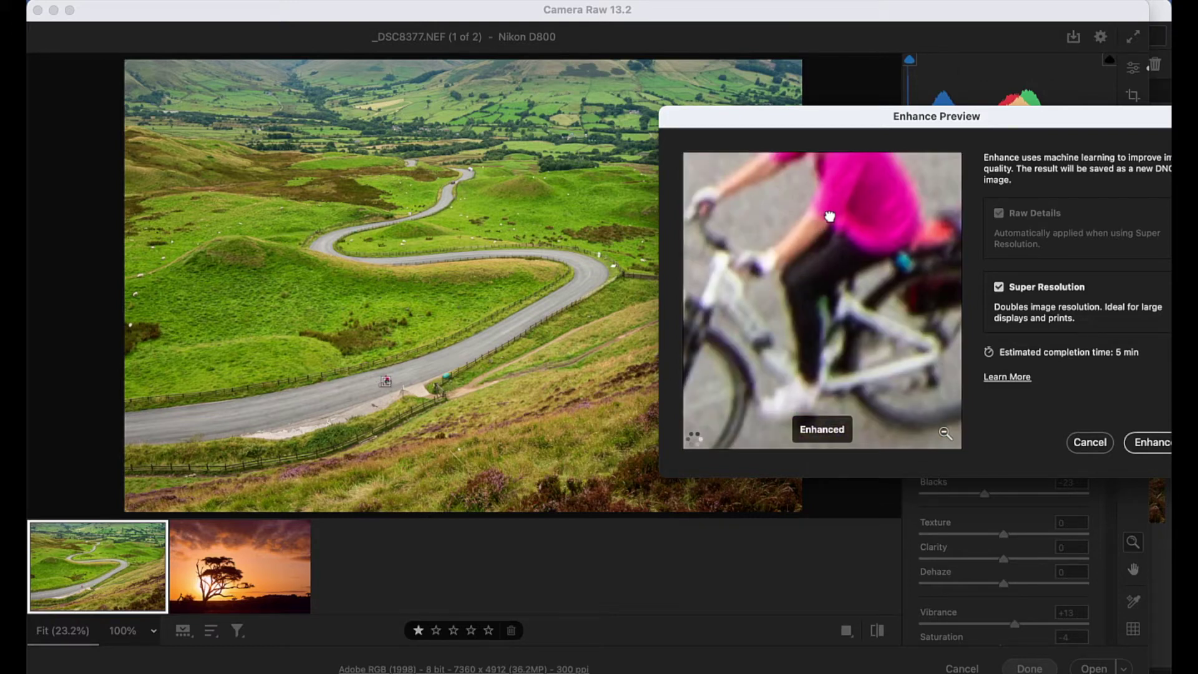
drag(829, 215, 844, 259)
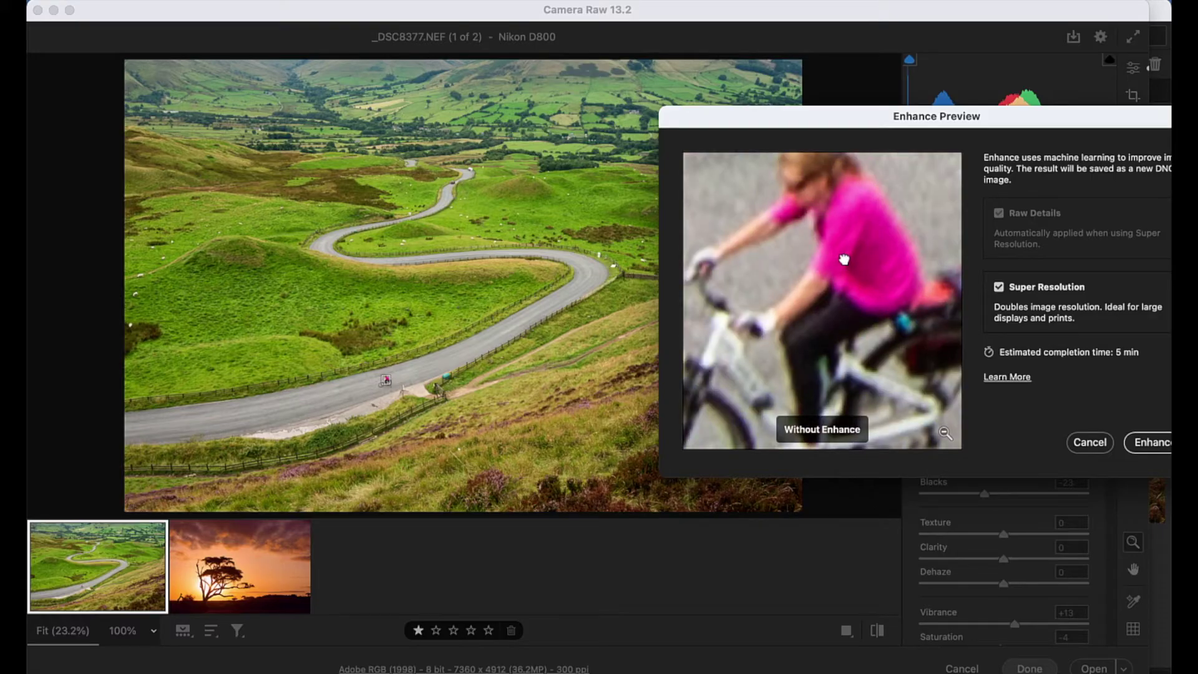
drag(844, 259, 844, 259)
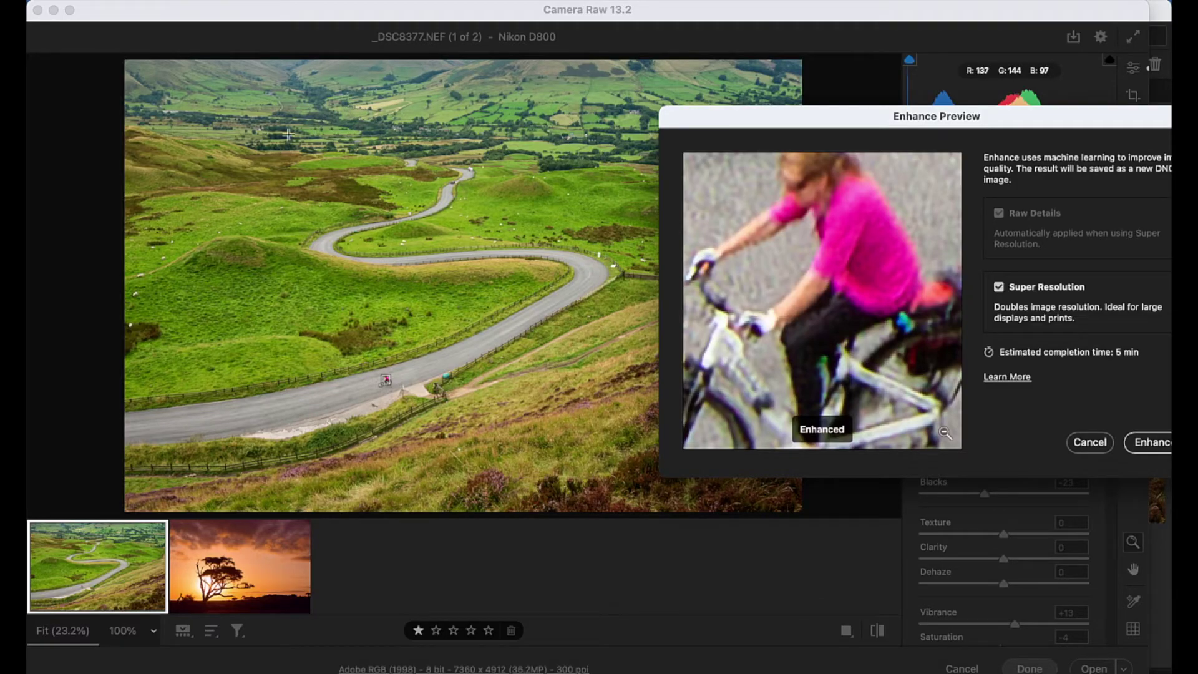
click(263, 131)
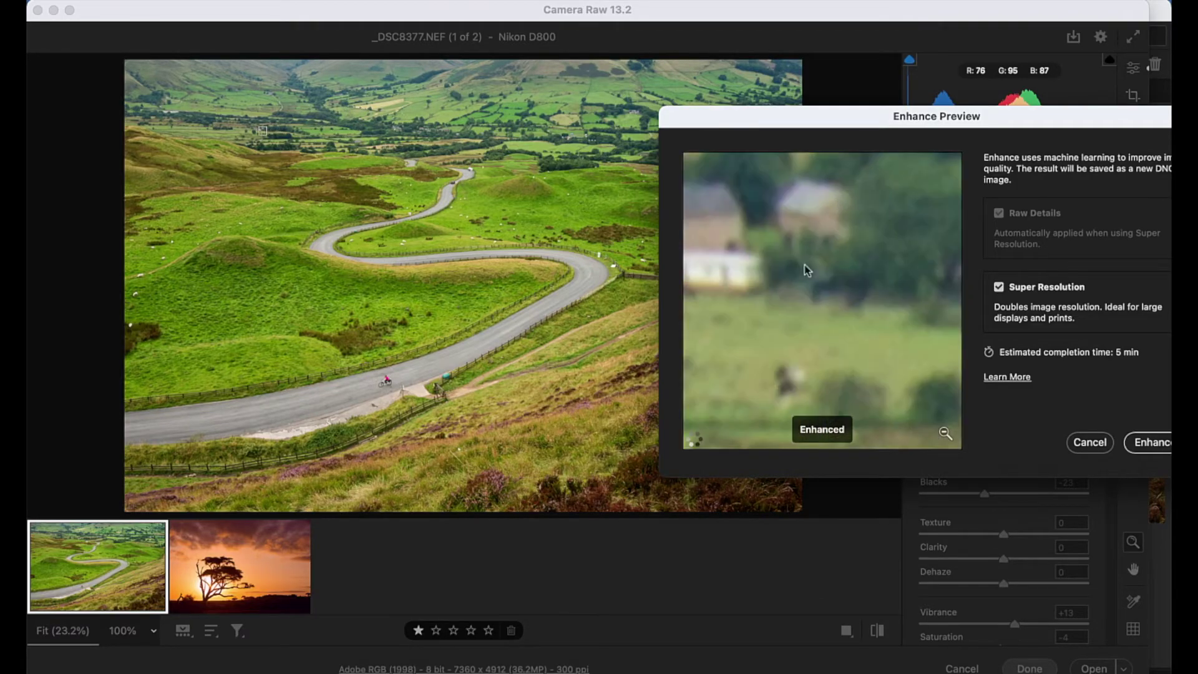
drag(802, 261, 802, 260)
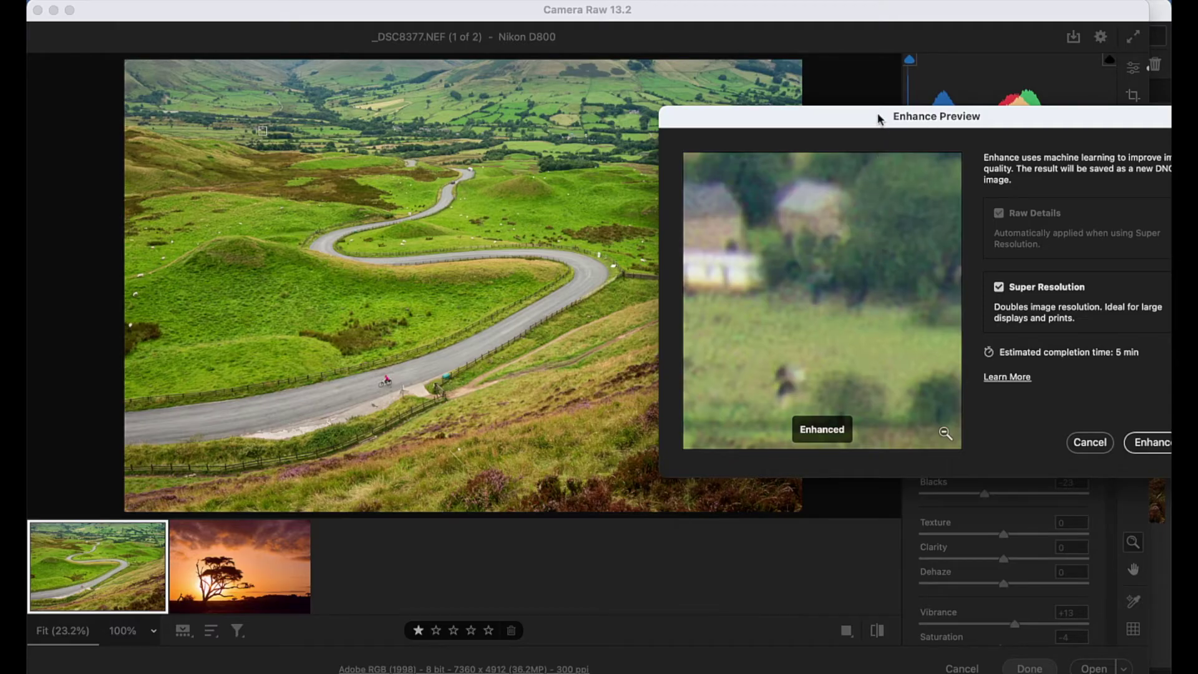
drag(878, 119, 637, 93)
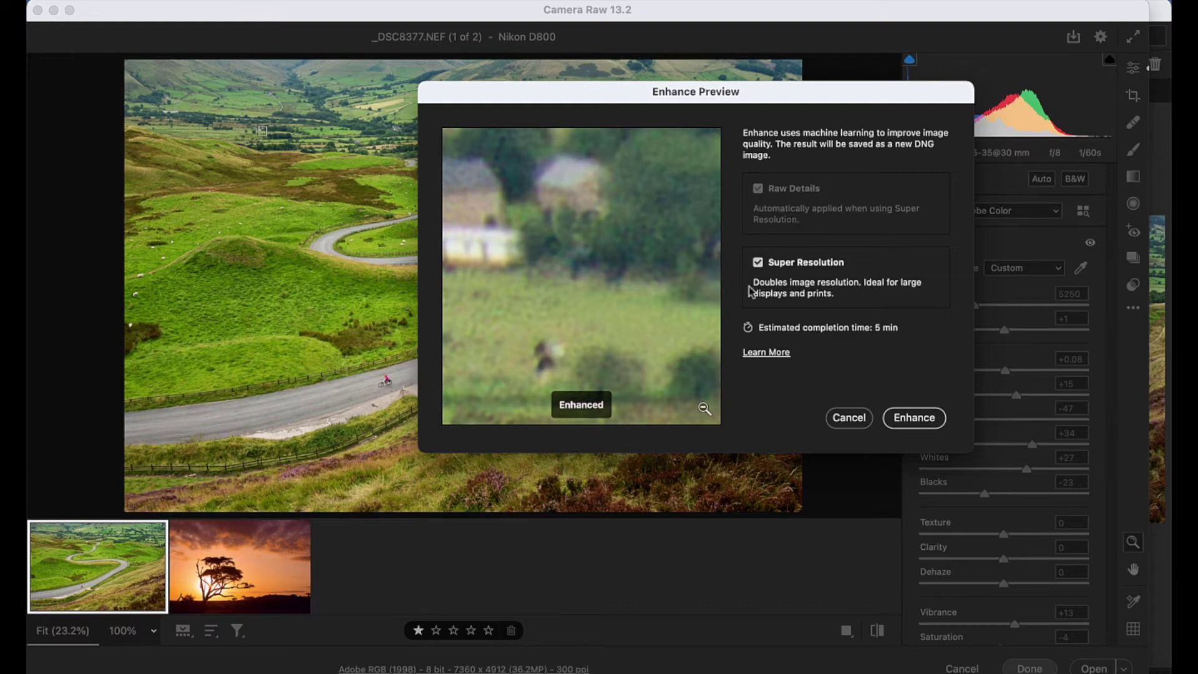
Toggle Super Resolution off and back on, then launch the enhancement of _DSC8377.NEF.
click(758, 262)
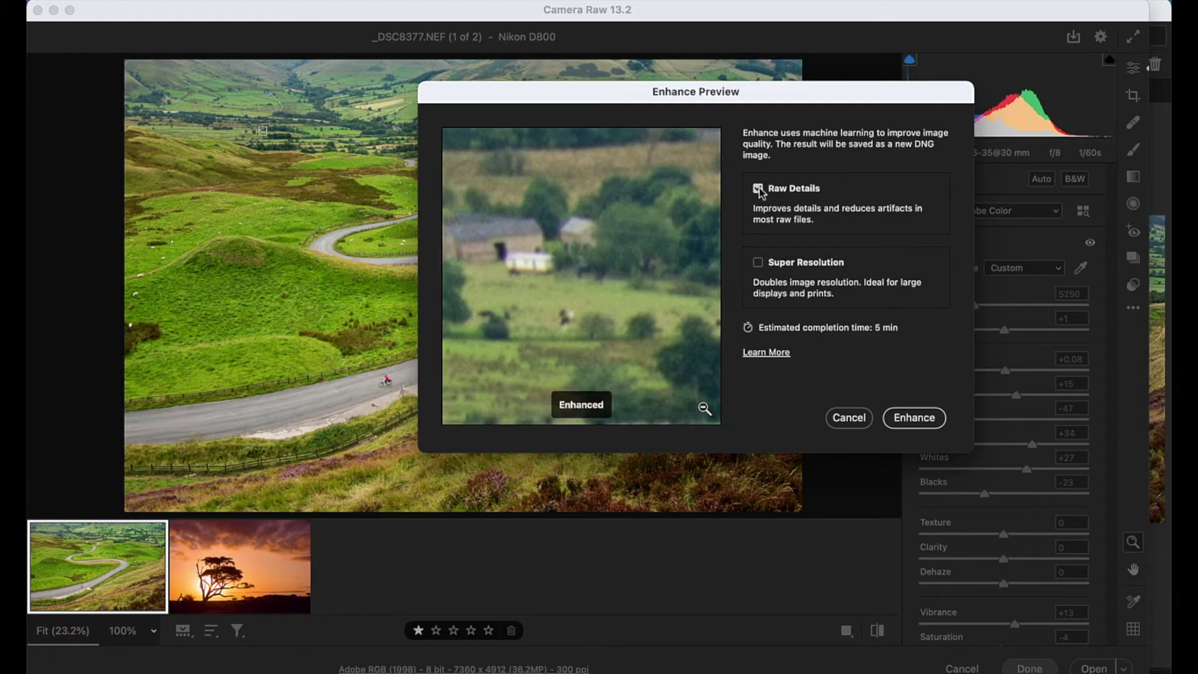
click(758, 262)
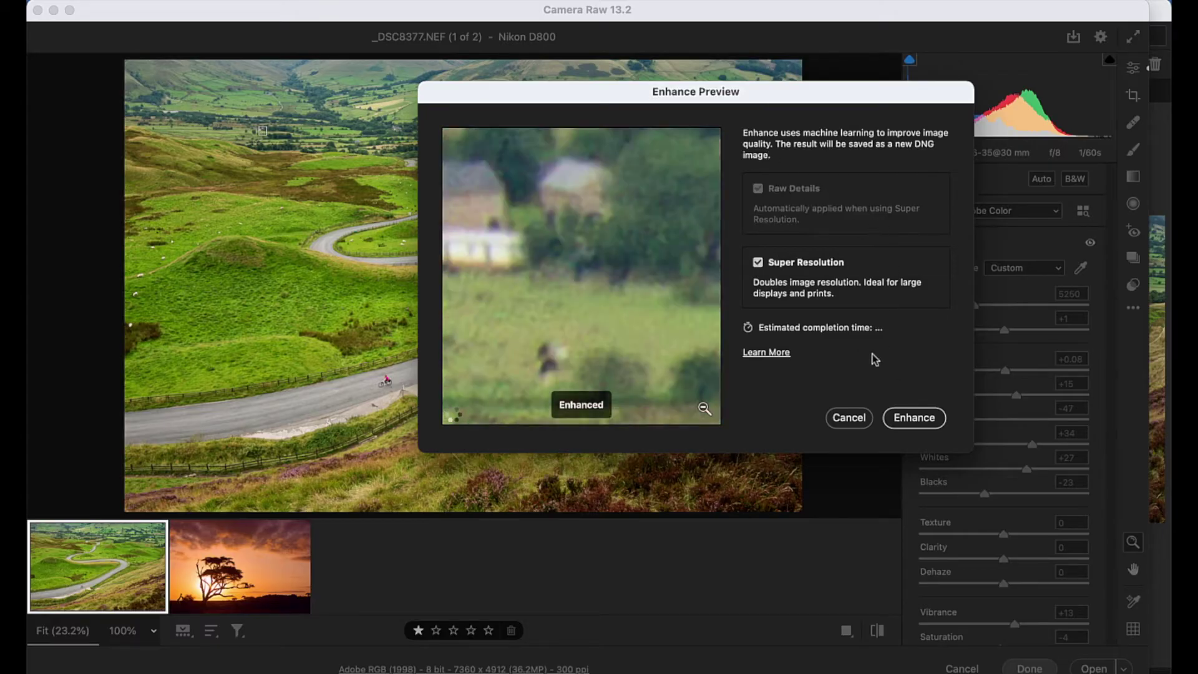
click(922, 426)
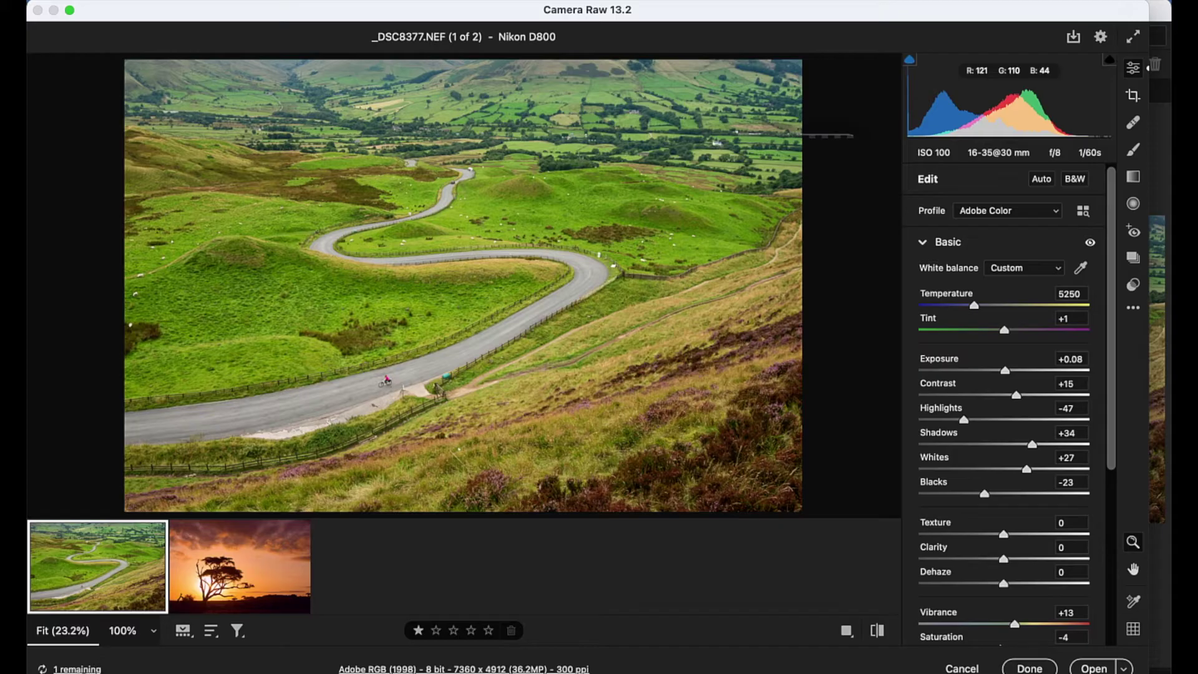
Watch the save status until _DSC8377-Enhanced.dng appears as the third filmstrip image.
click(77, 668)
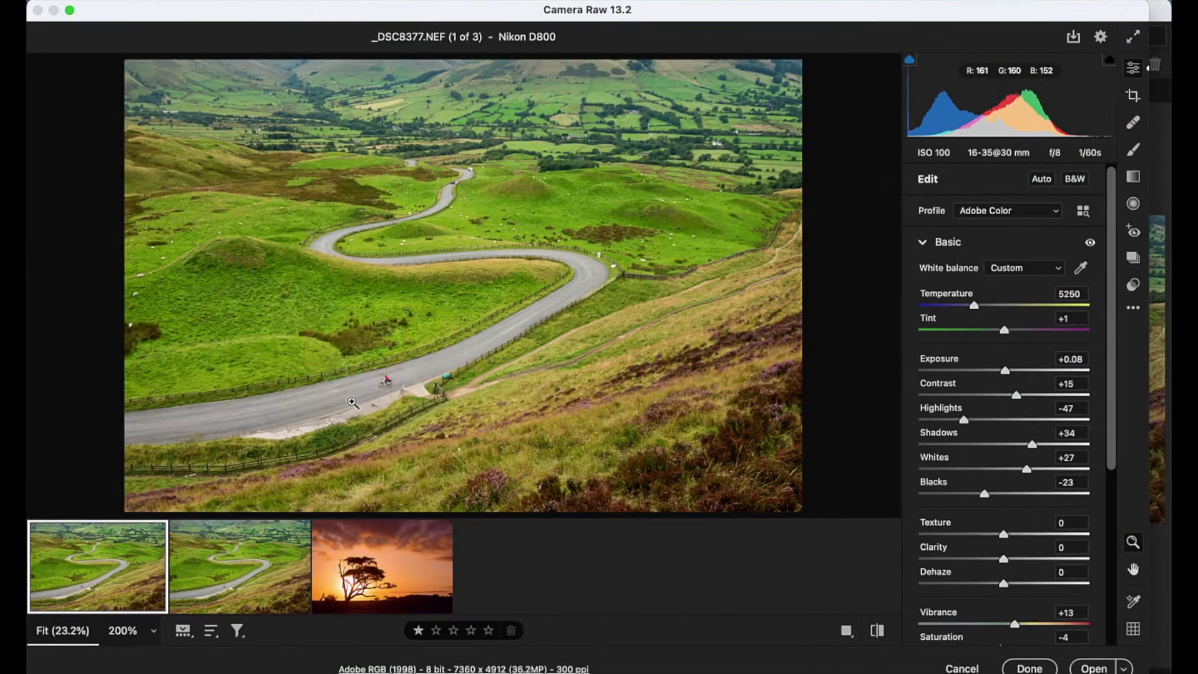
mouse_move(242, 540)
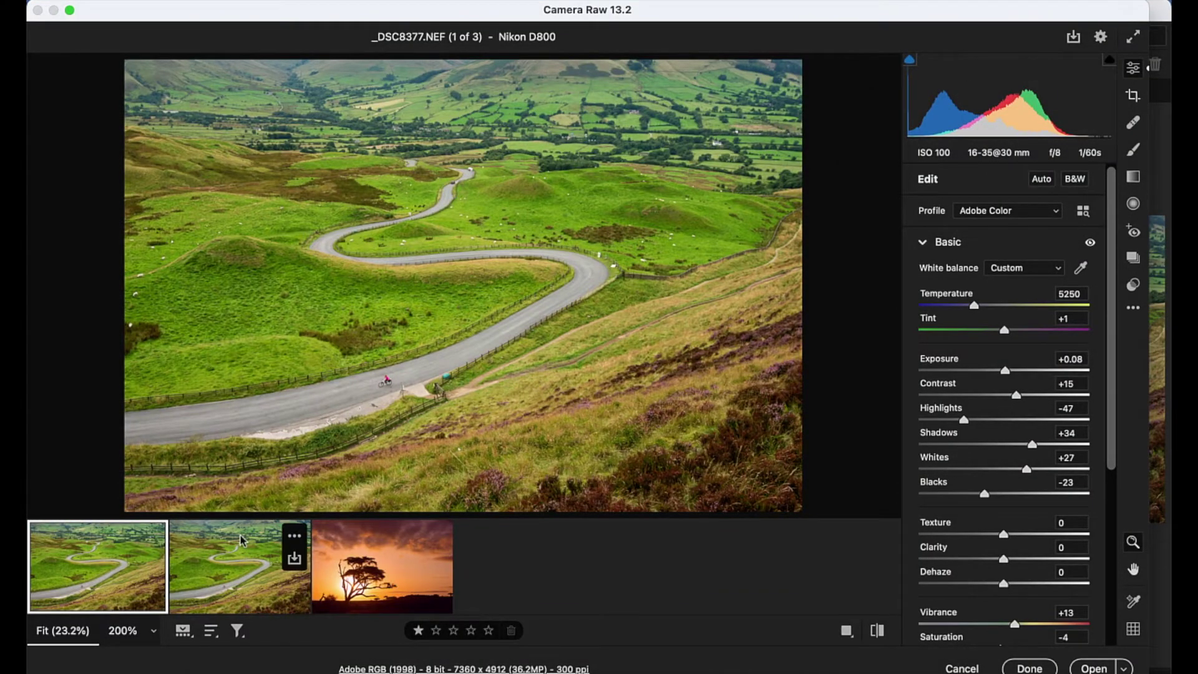
click(294, 535)
Show filenames and enlarge the filmstrip thumbnails, then select _DSC8377-Enhanced.dng.
click(357, 606)
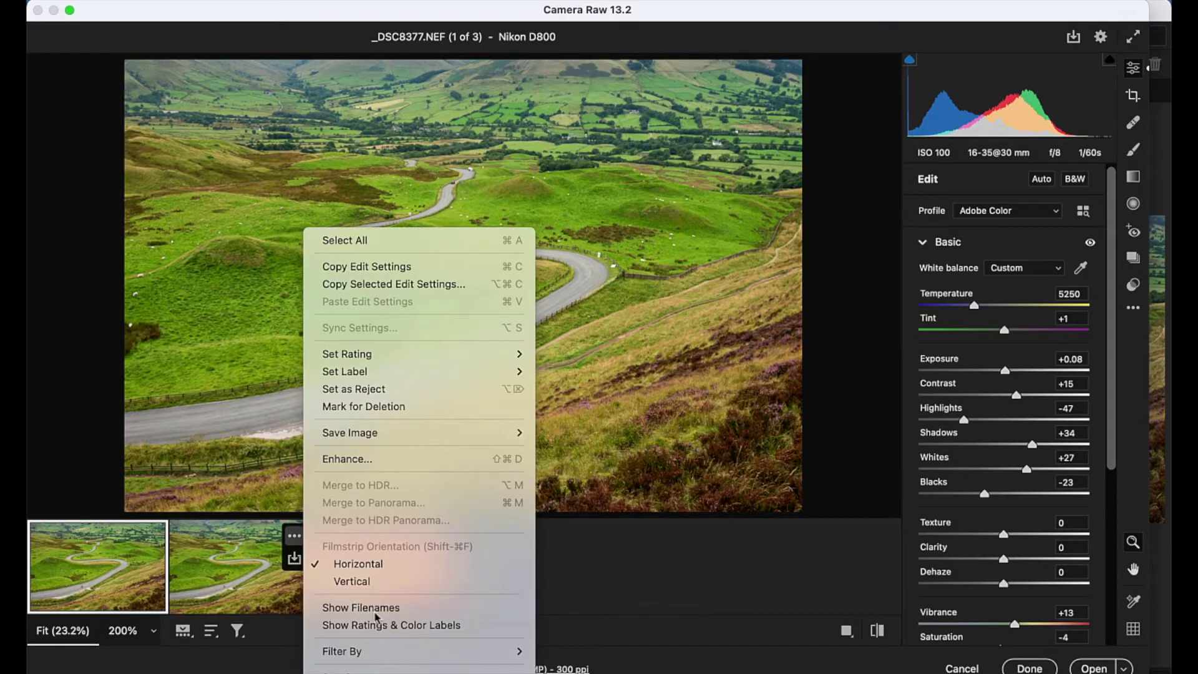
drag(249, 520, 257, 451)
mouse_move(259, 549)
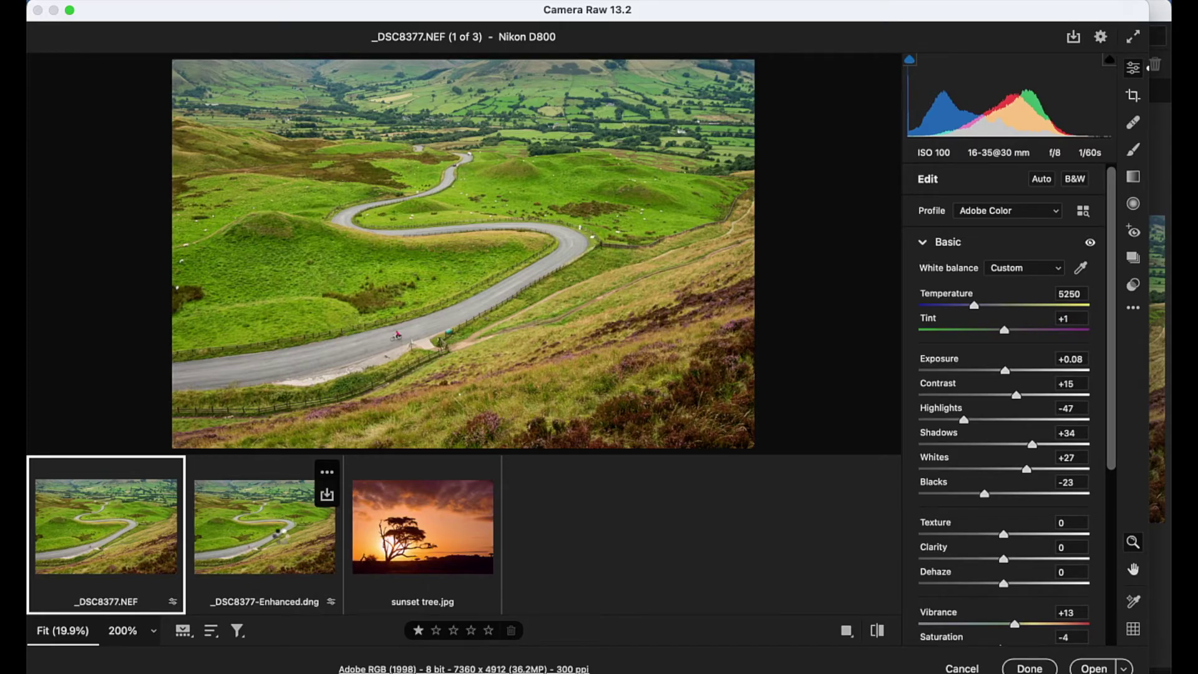
click(282, 540)
Zoom in closely on the cyclist on the road.
drag(382, 322, 499, 367)
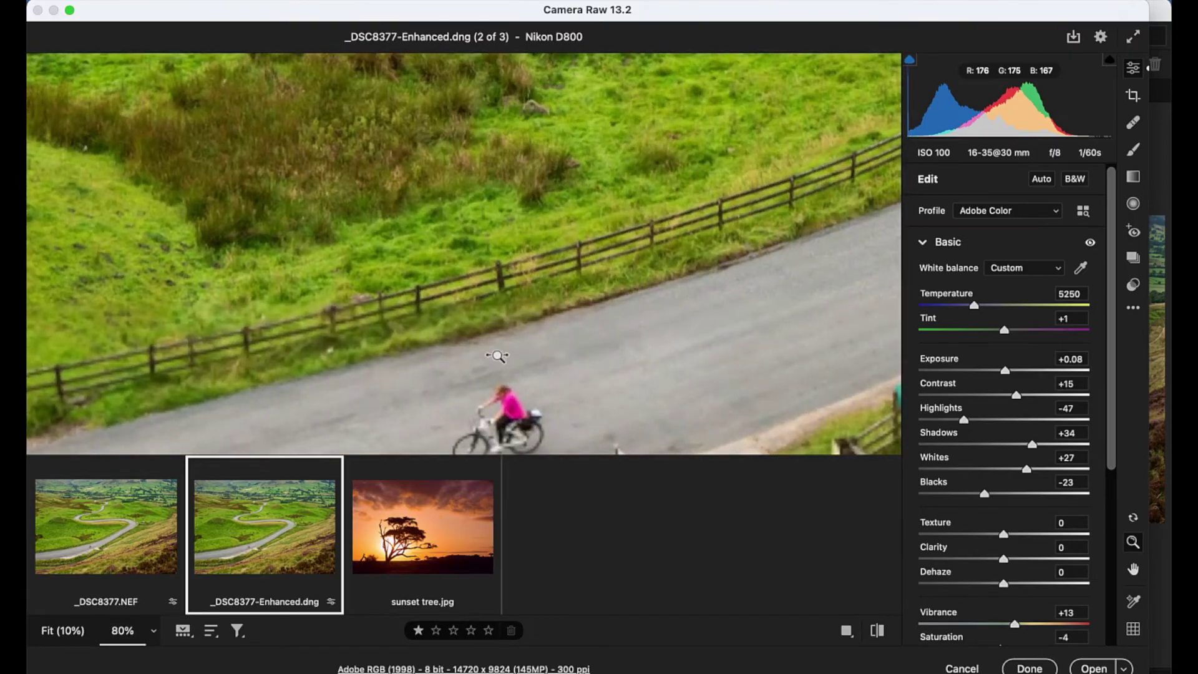
scroll(497, 361, down, 5)
drag(486, 296, 532, 217)
Switch from _DSC8377.NEF to _DSC8377-Enhanced.dng and pan the view to centre the cyclist.
mouse_move(136, 515)
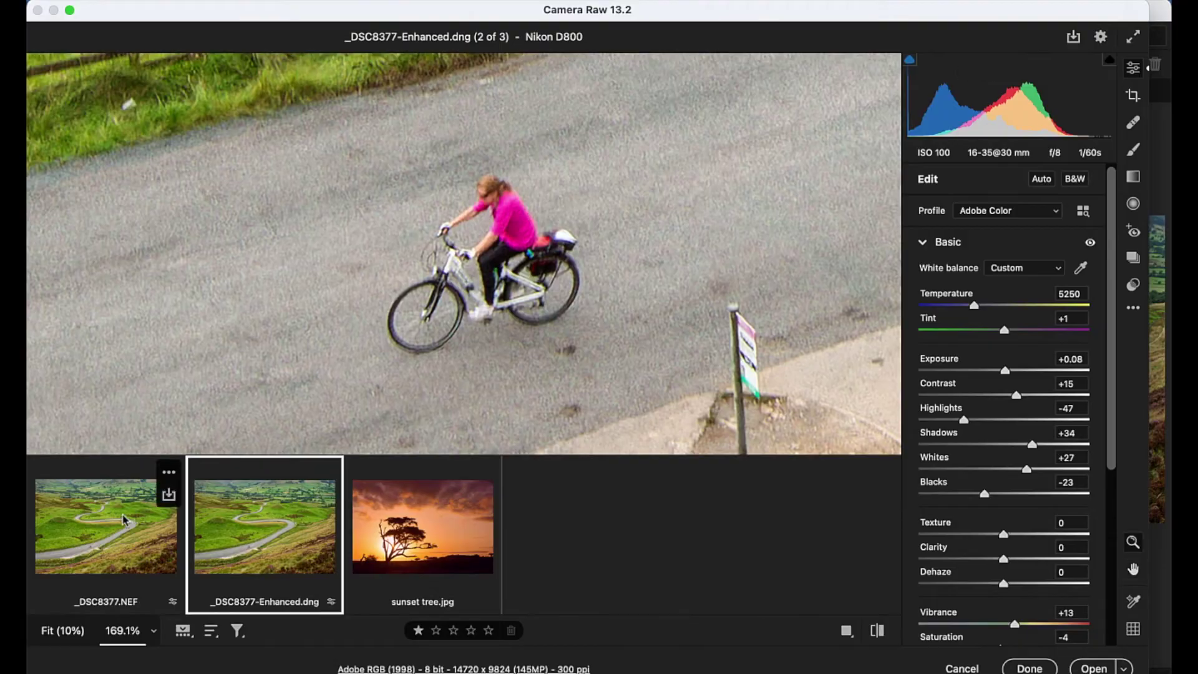
click(124, 520)
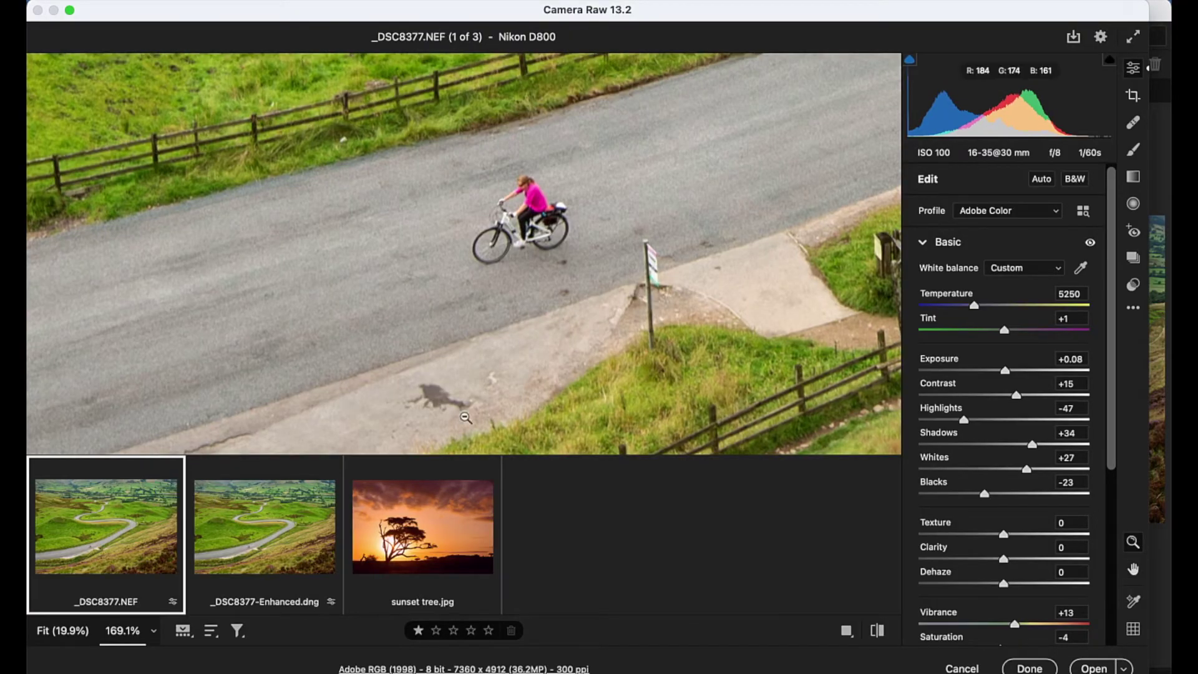
click(256, 557)
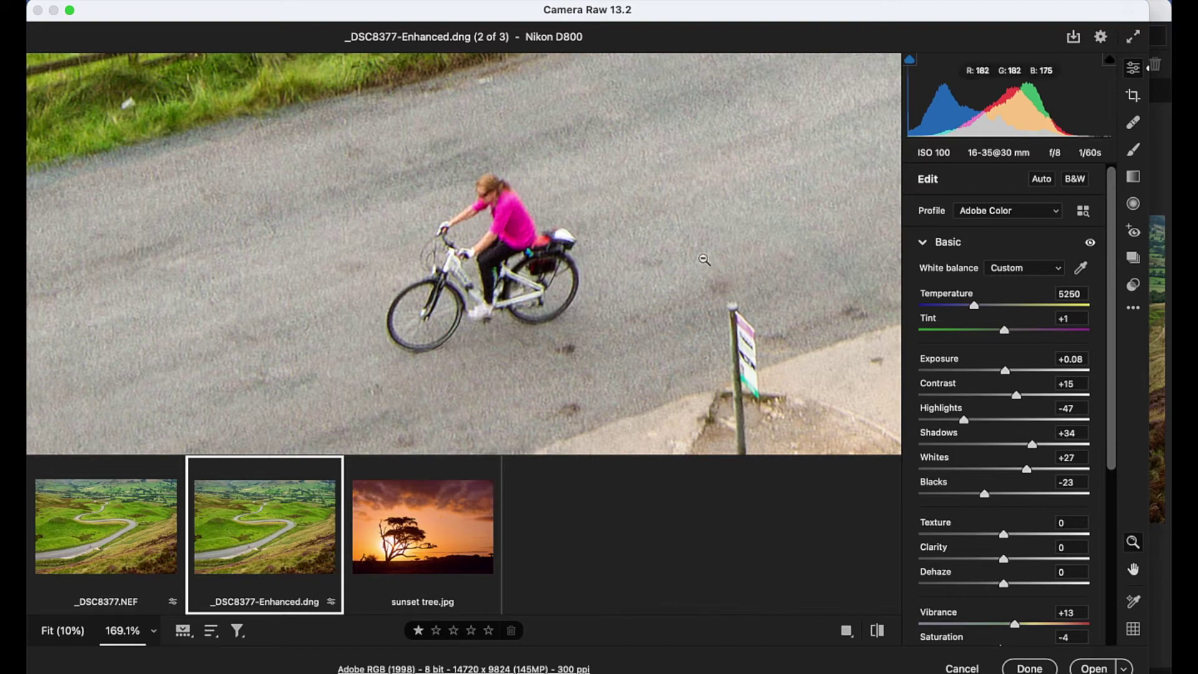
key(h)
drag(672, 211, 463, 246)
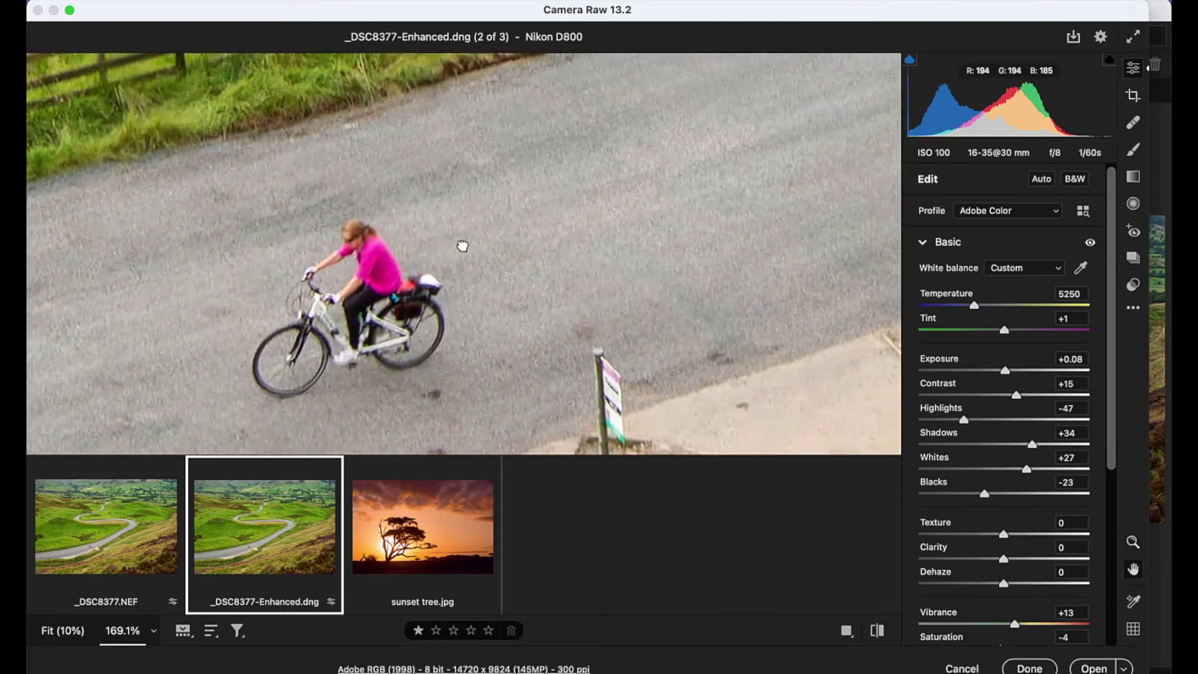
drag(561, 198, 553, 206)
key(z)
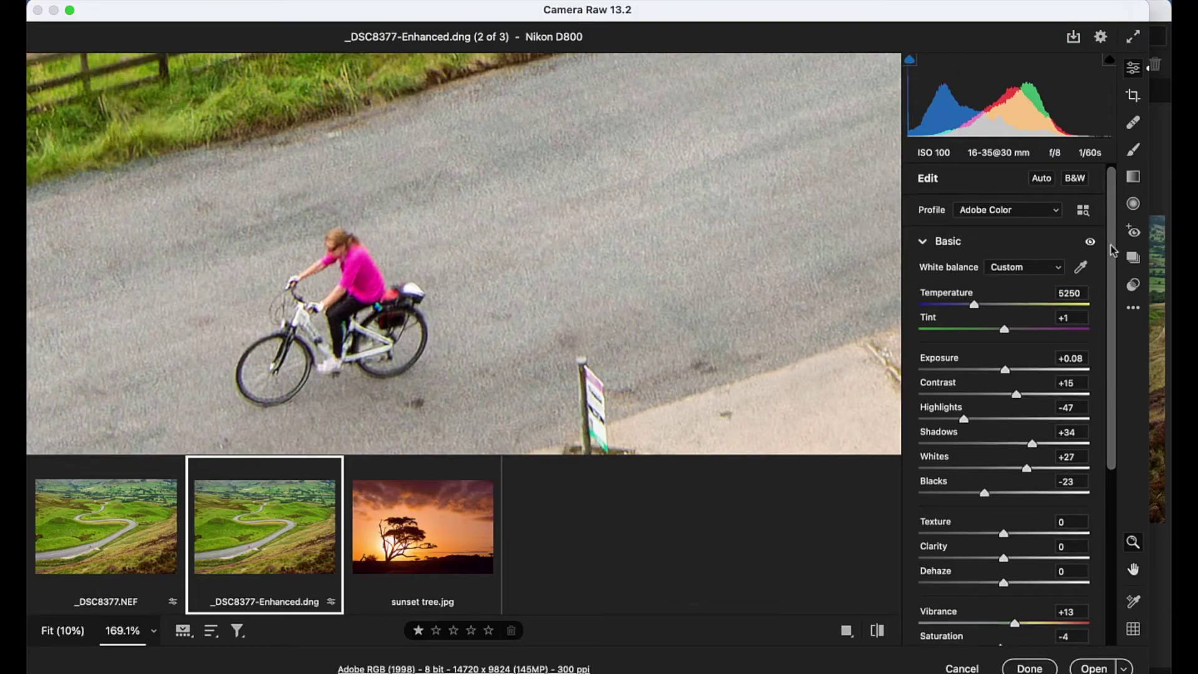
scroll(1061, 374, down, 8)
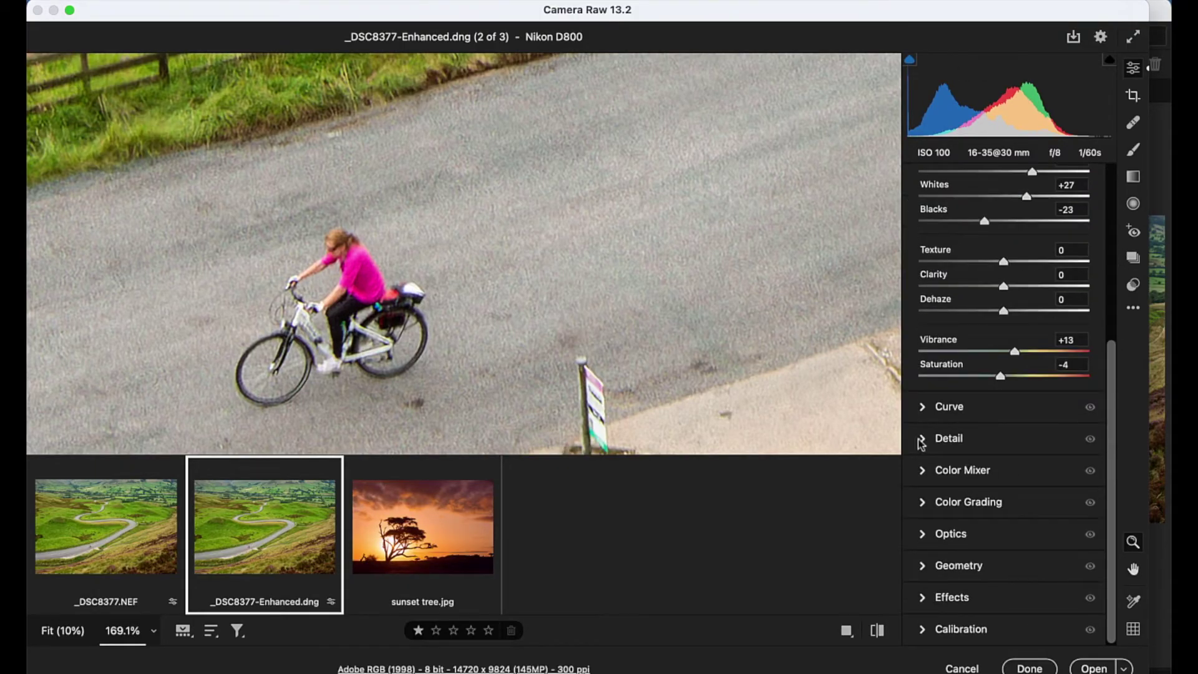
In the Detail panel, set Sharpening to 54 and Noise Reduction to 30 on the enhanced landscape.
click(921, 440)
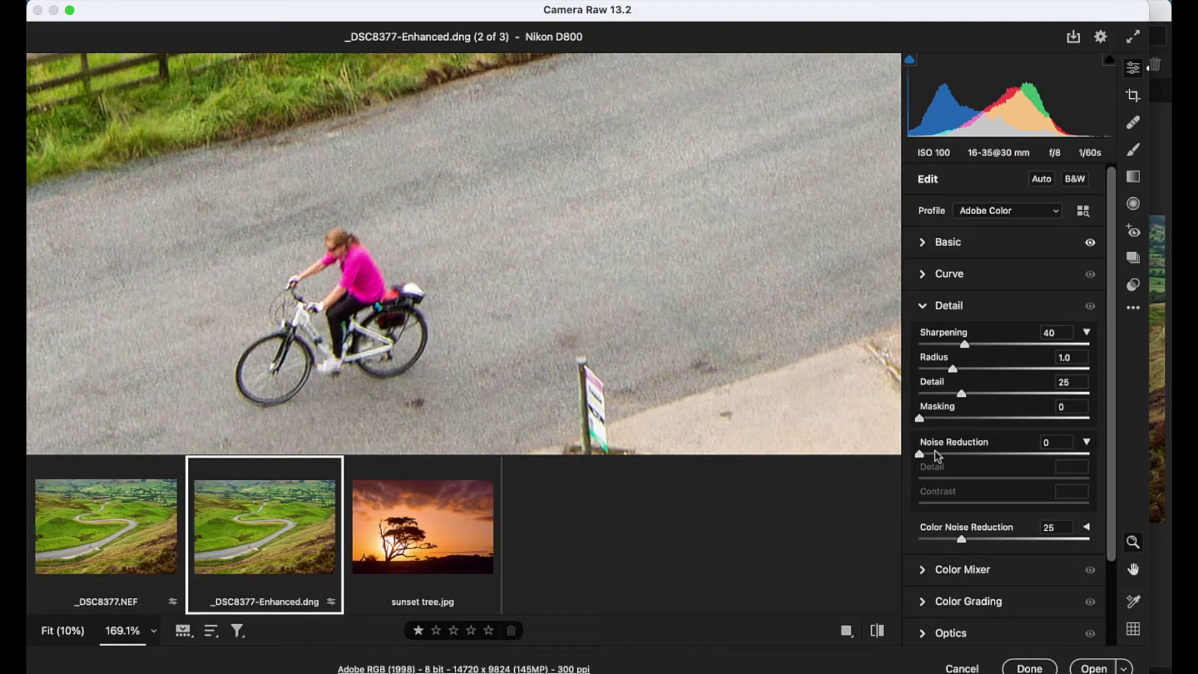
drag(937, 457, 955, 455)
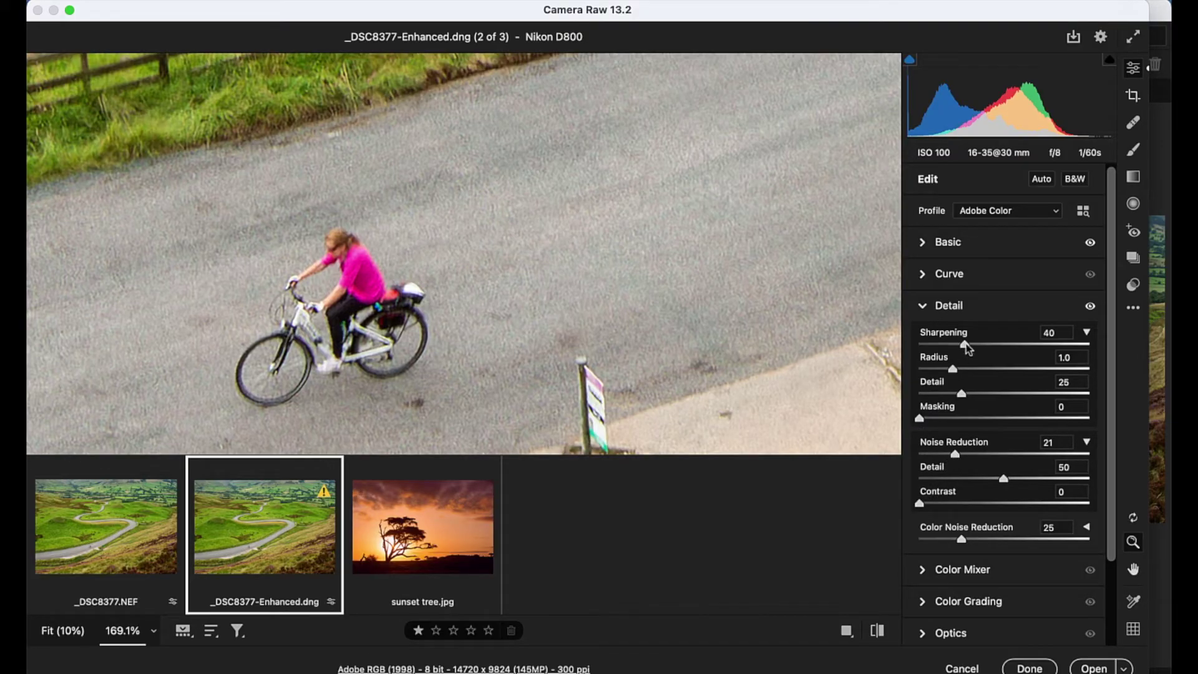
drag(965, 344, 980, 344)
drag(961, 455, 971, 455)
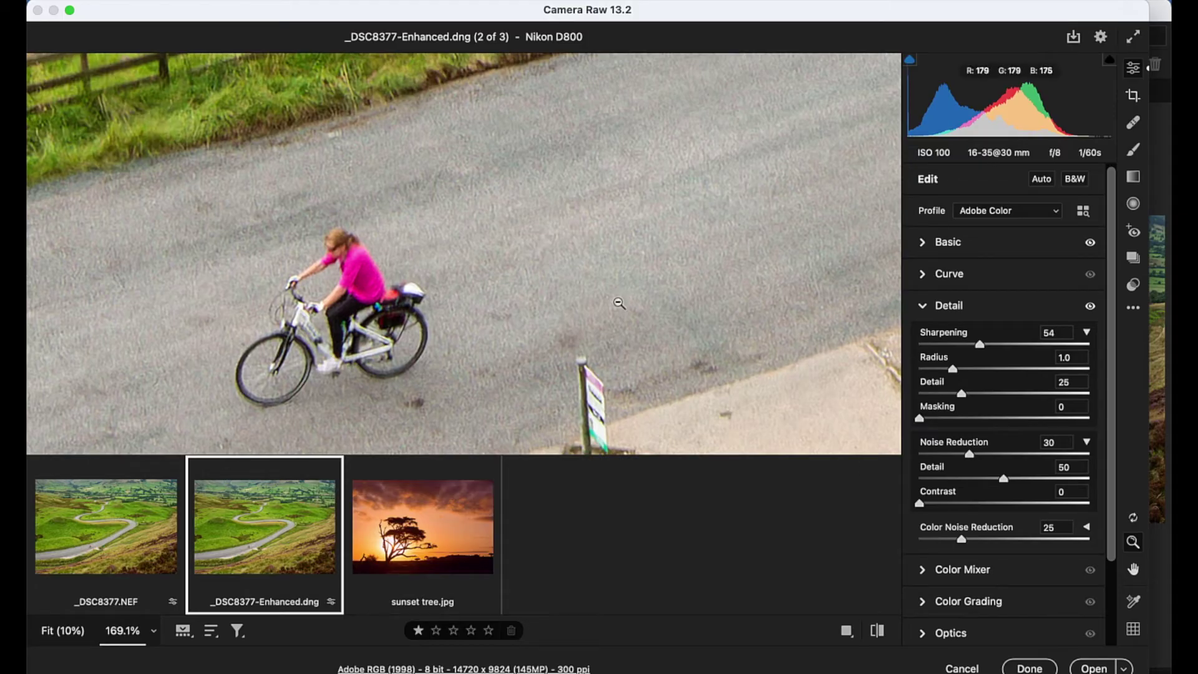
Select sunset tree.jpg, collapse the filmstrip, and run Super Resolution enhancement on it.
click(439, 524)
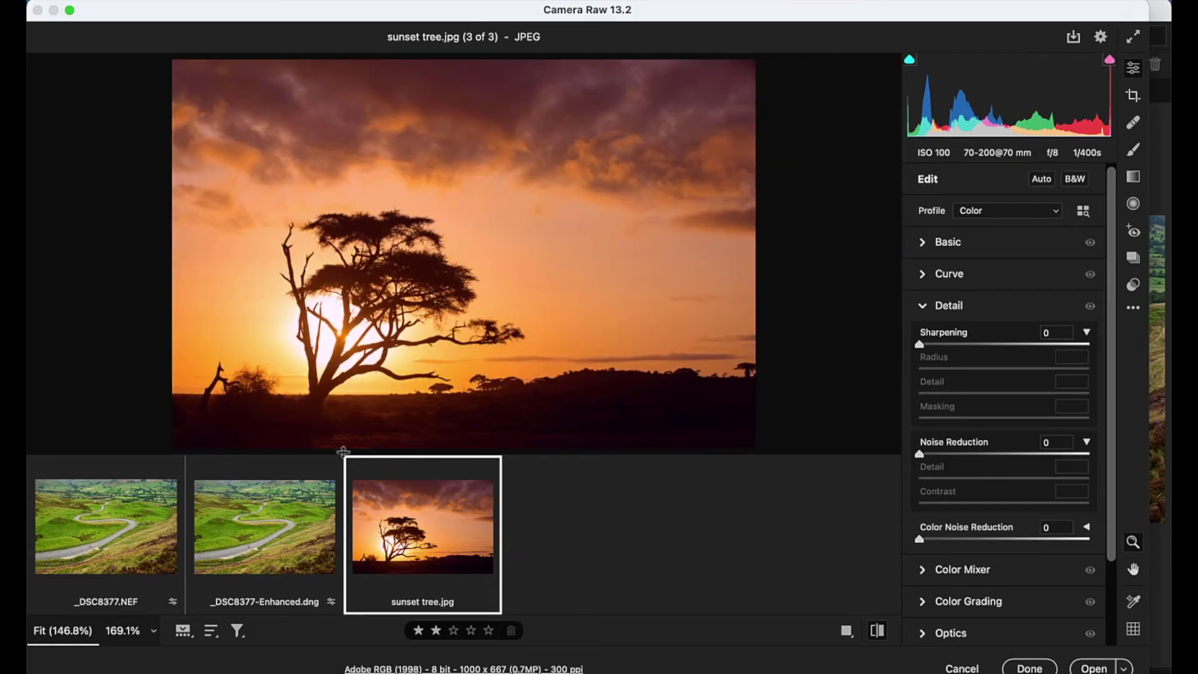
drag(343, 450, 348, 574)
right_click(679, 353)
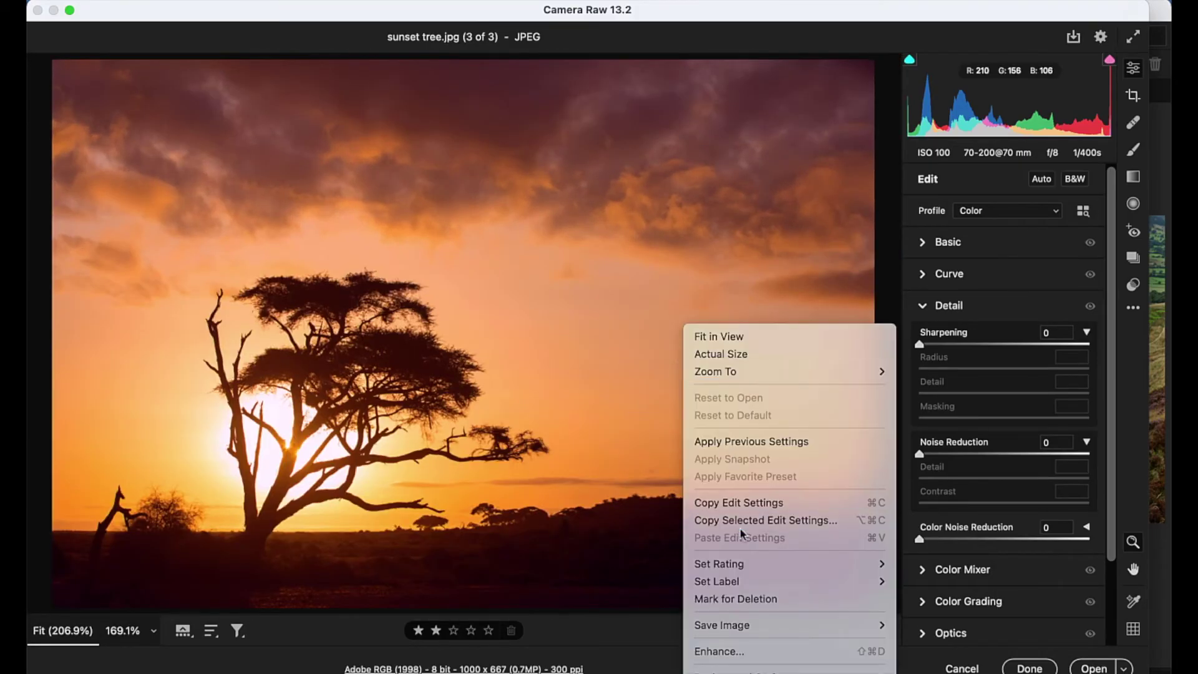
click(725, 651)
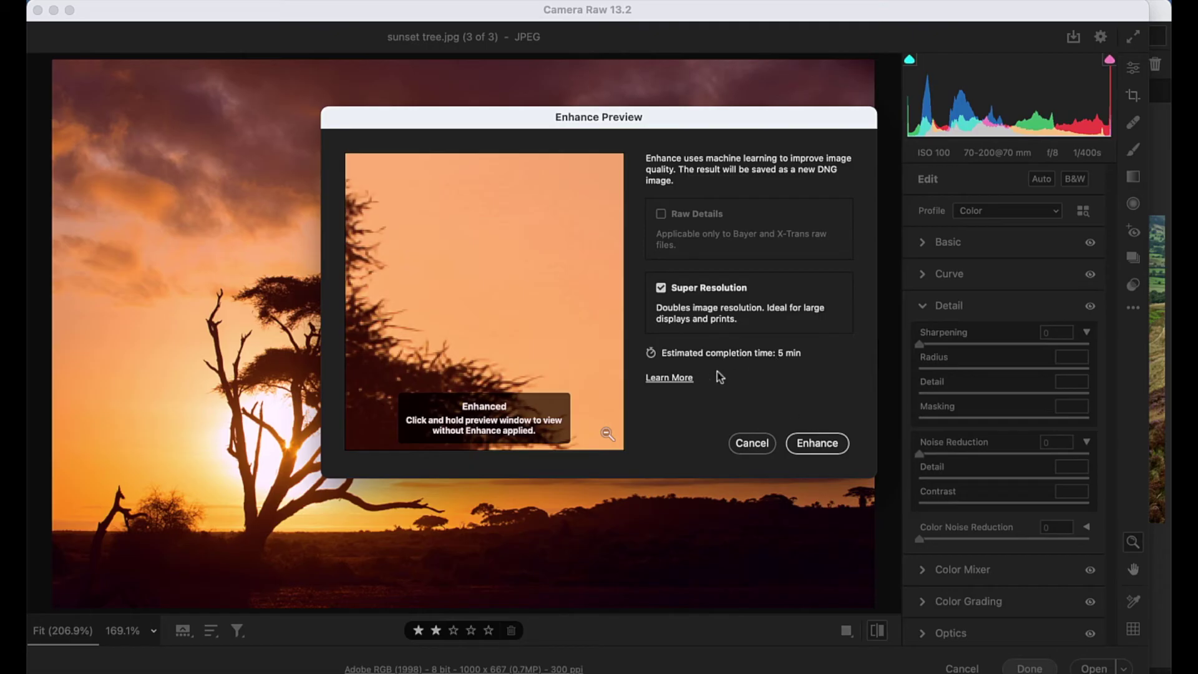
click(817, 443)
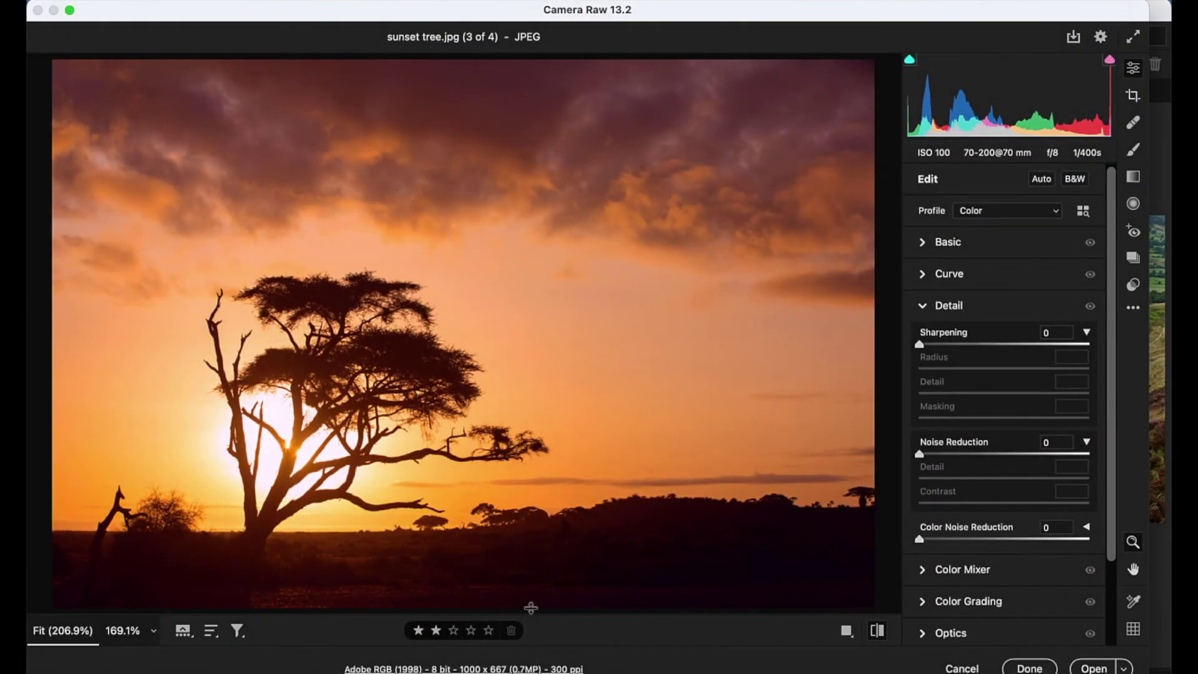
Bring back the filmstrip and switch between sunset tree-Enhanced.dng and sunset tree.jpg.
click(531, 607)
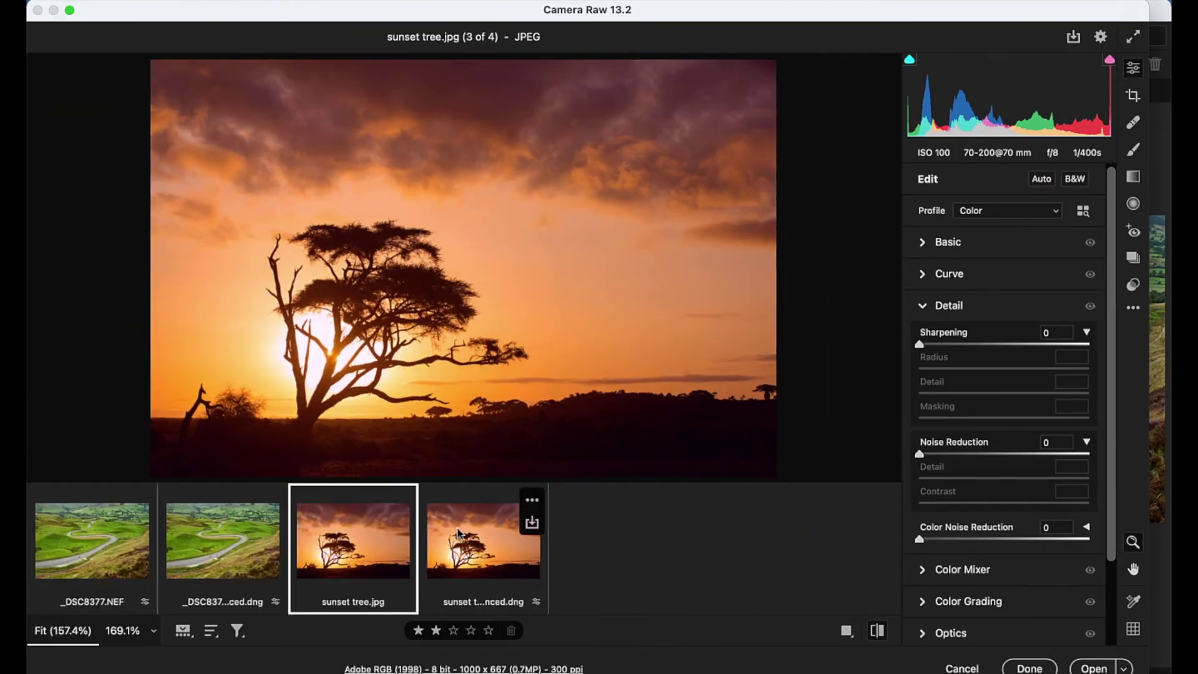
click(459, 534)
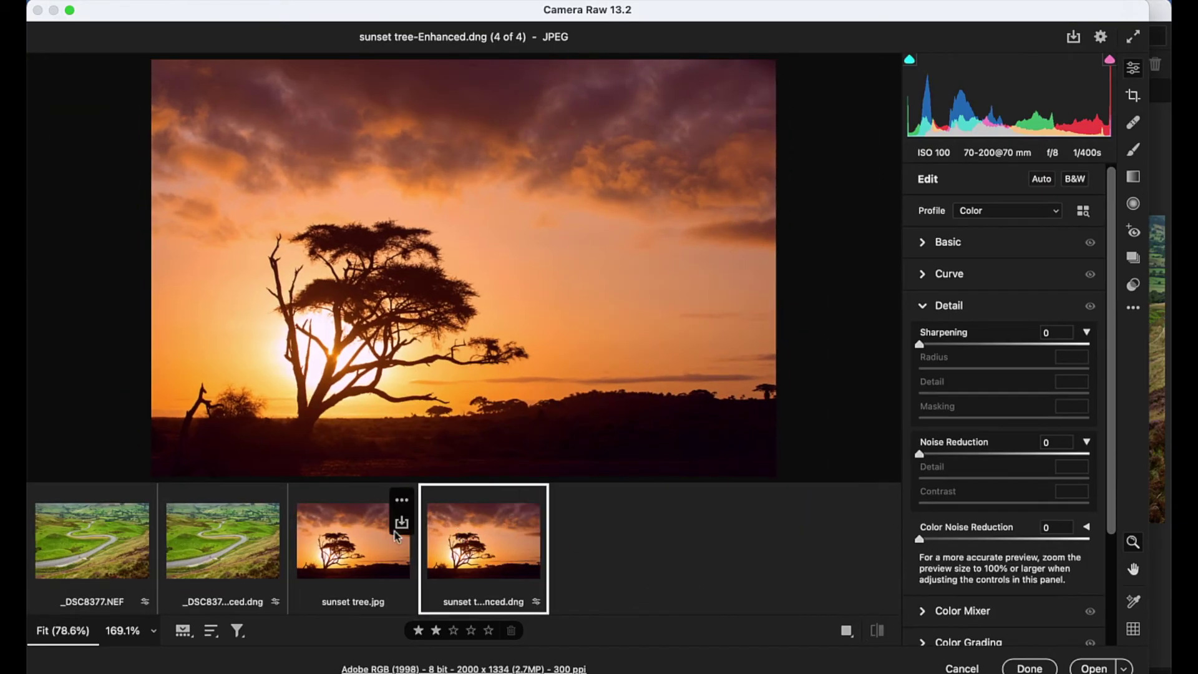
click(375, 537)
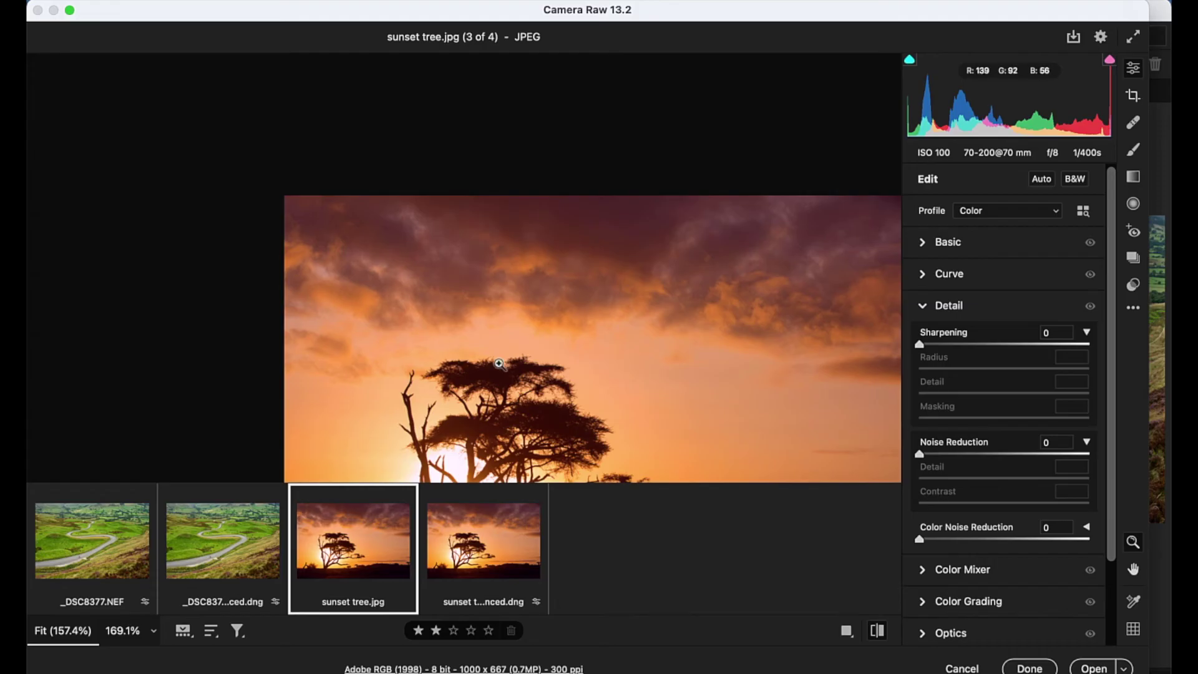
Magnify the original tree canopy to 724%, then inspect the enhanced version's branches at the same zoom.
drag(541, 393, 653, 396)
drag(549, 395, 569, 219)
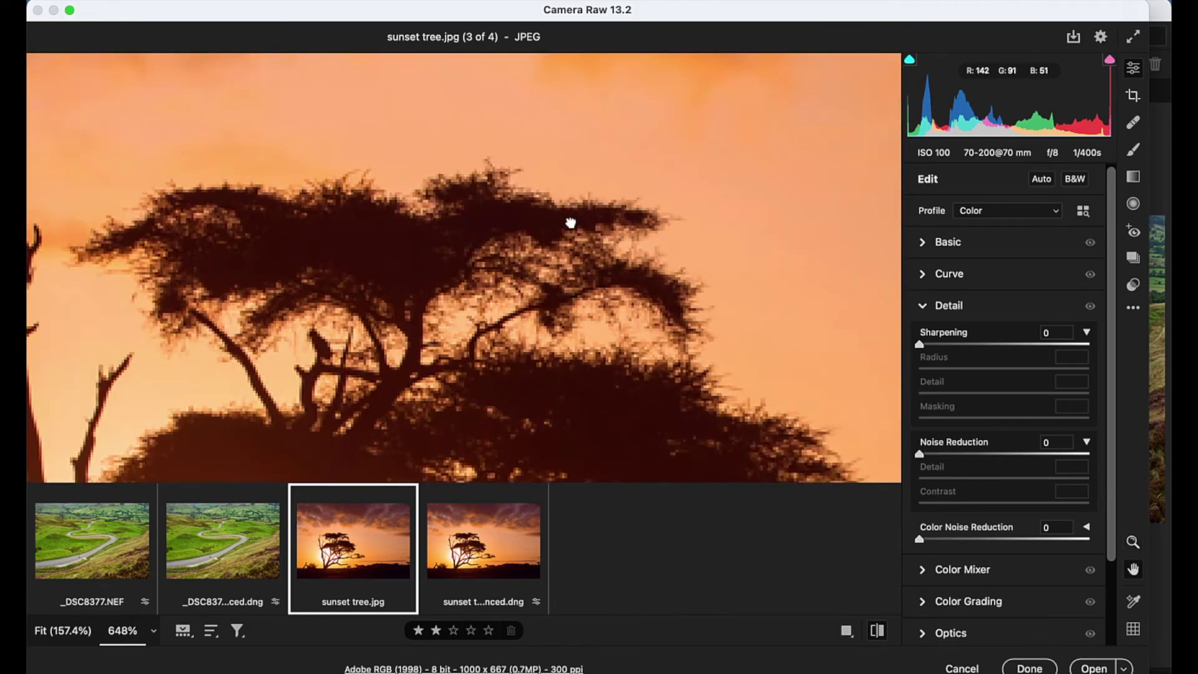
key(z)
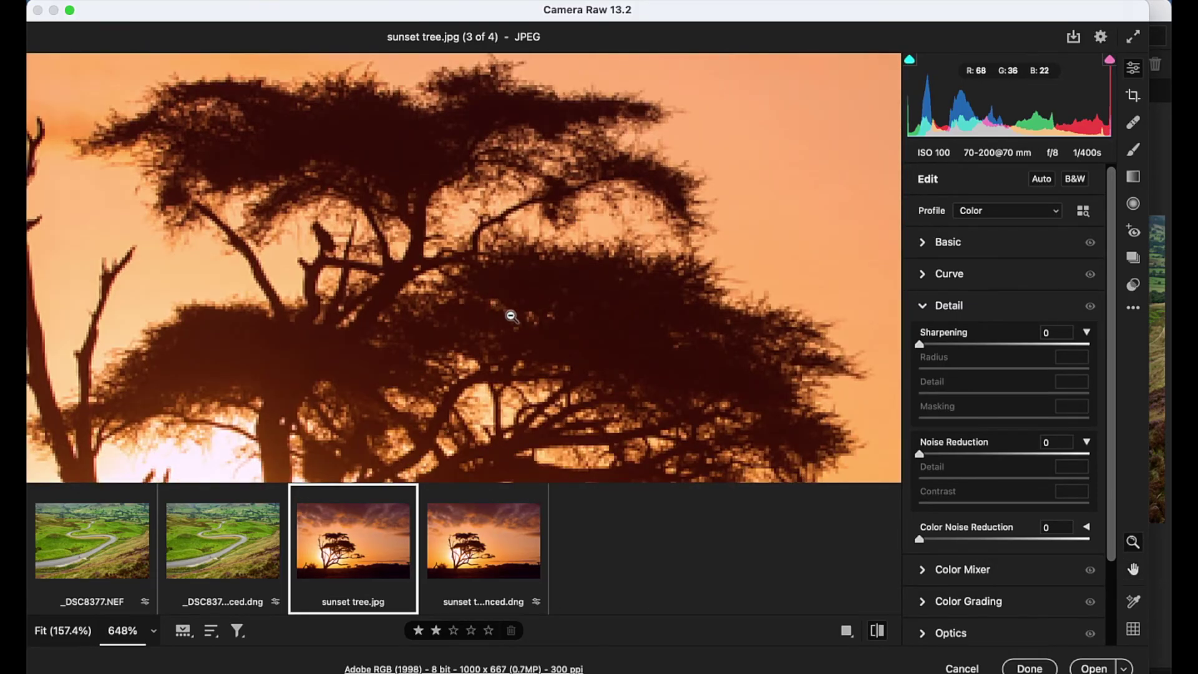
drag(594, 314, 604, 313)
drag(525, 262, 567, 241)
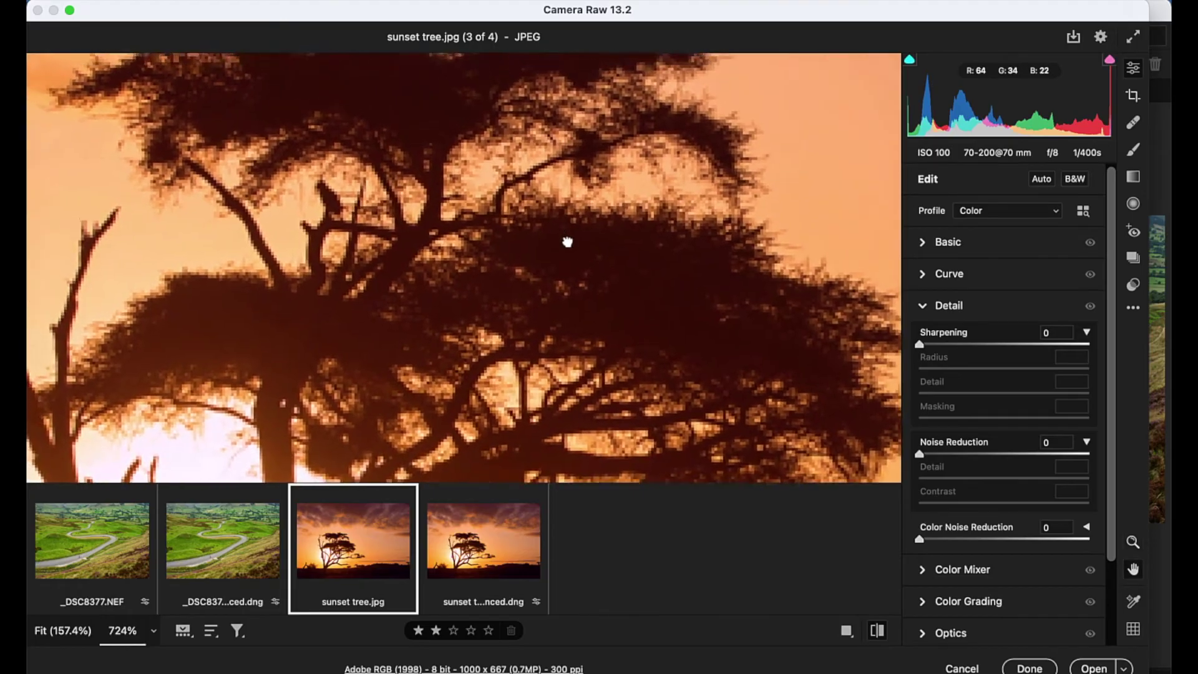
click(484, 524)
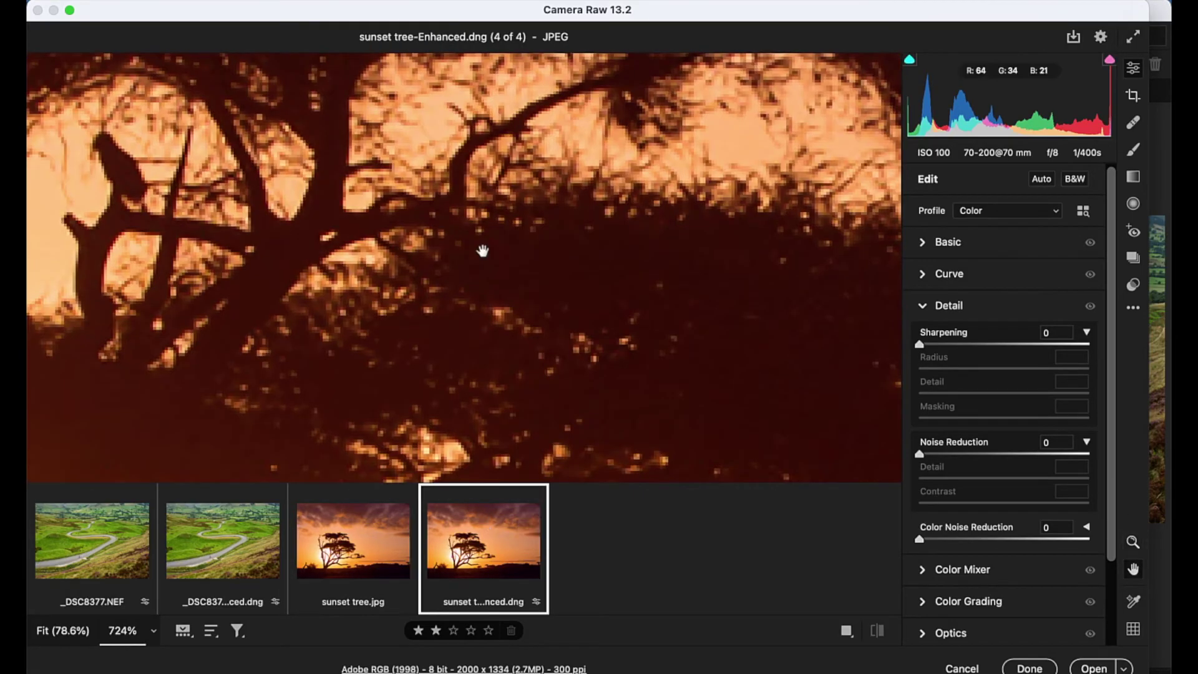
drag(481, 249, 481, 470)
mouse_move(561, 340)
mouse_down()
mouse_move(537, 345)
mouse_move(548, 323)
mouse_move(548, 336)
mouse_up()
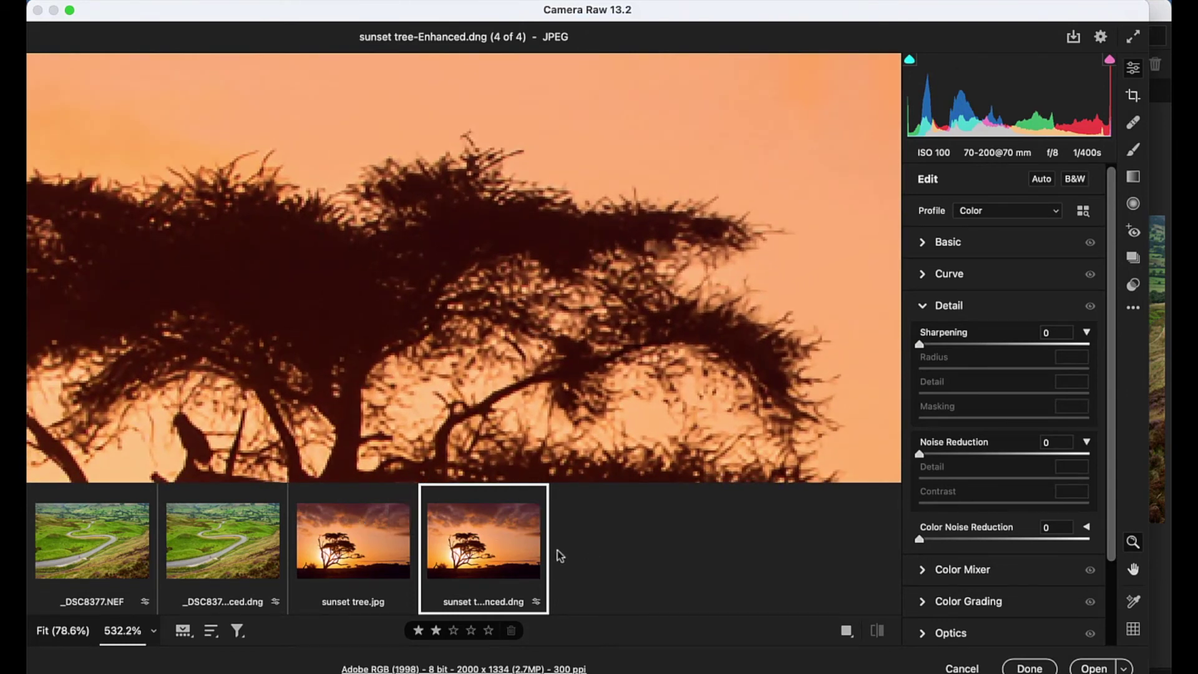
Select both sunset tree files and tile them side by side with 2-up Vertical.
mouse_move(486, 546)
shift+click(363, 544)
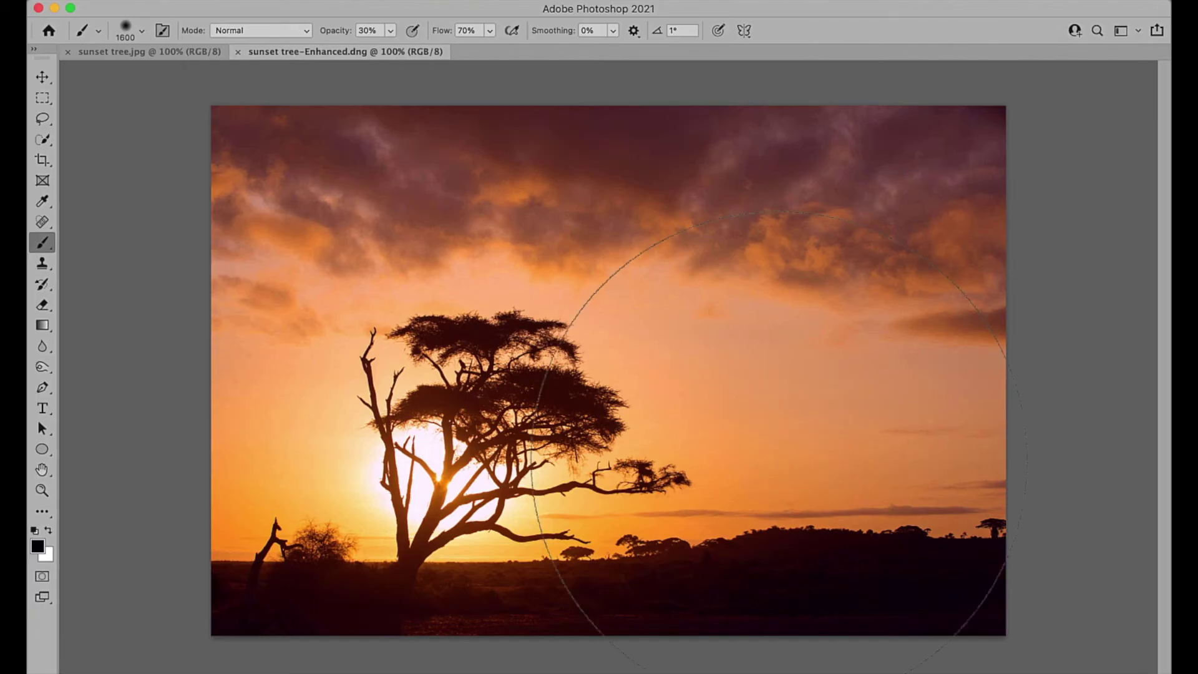
click(546, 0)
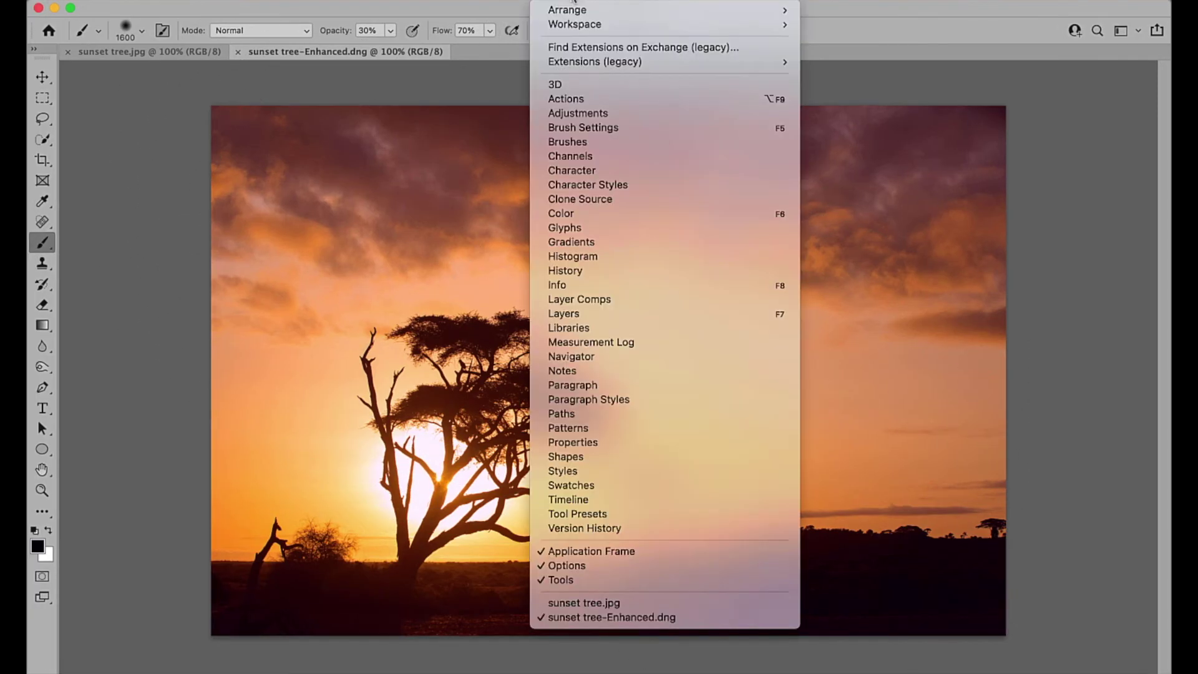
mouse_move(687, 10)
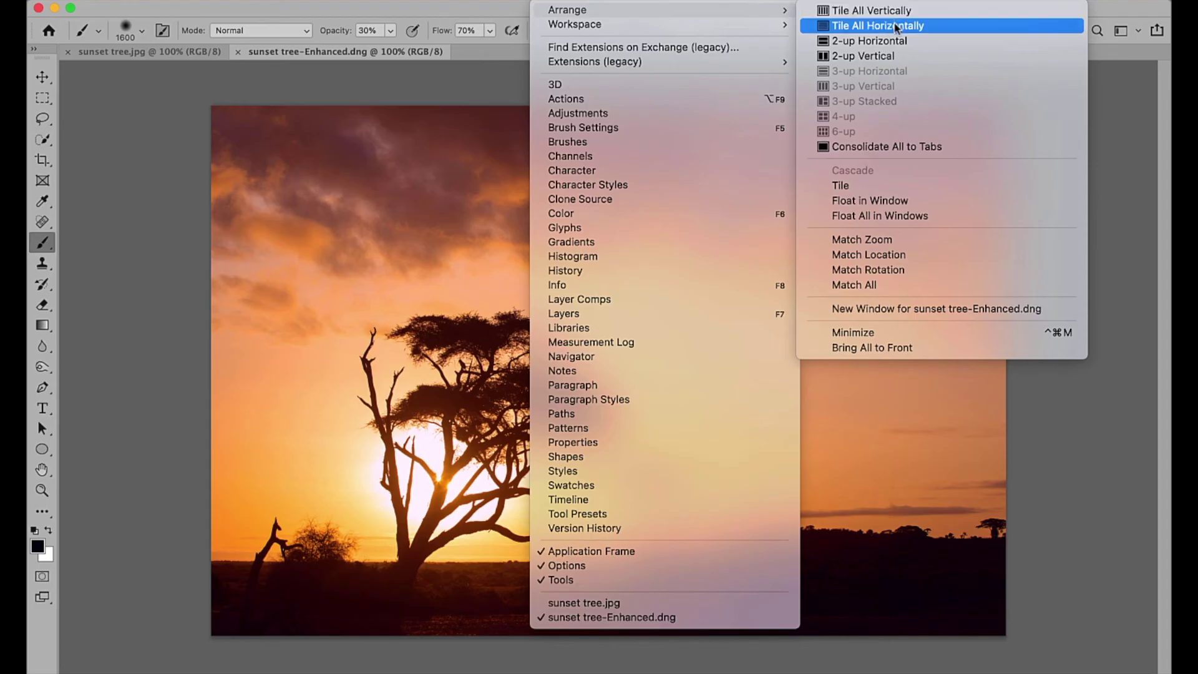
click(905, 60)
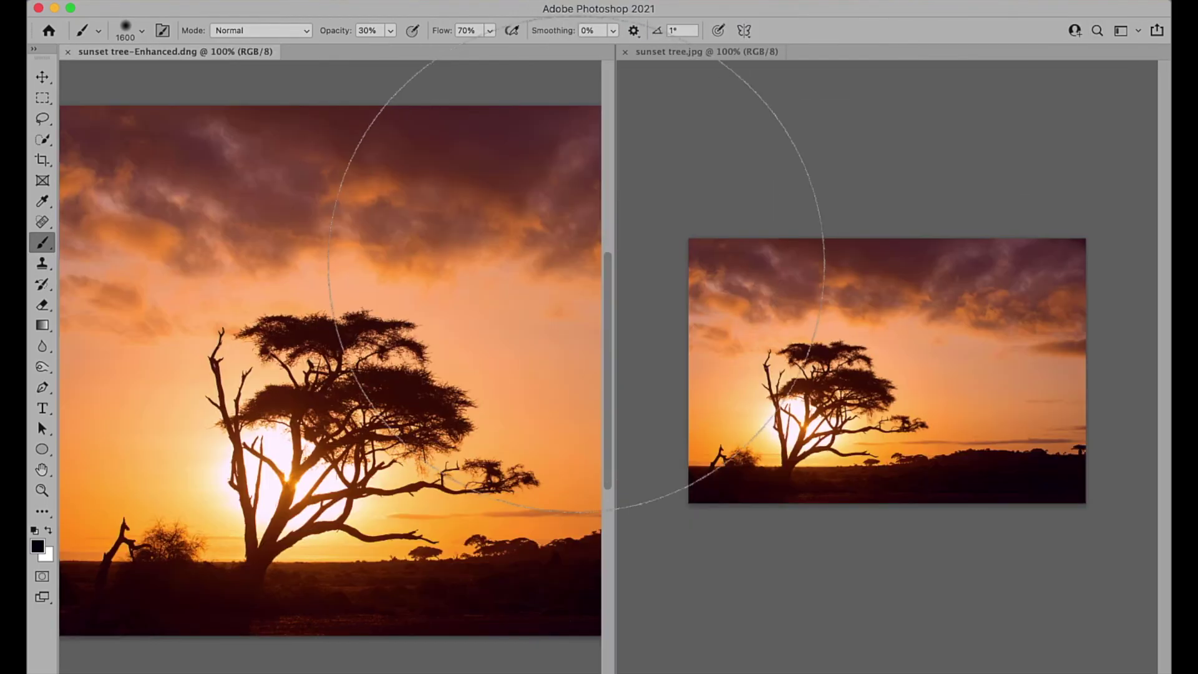
Zoom the enhanced DNG to 200% and the original JPG to 400%, framing the tree.
key(super+equal)
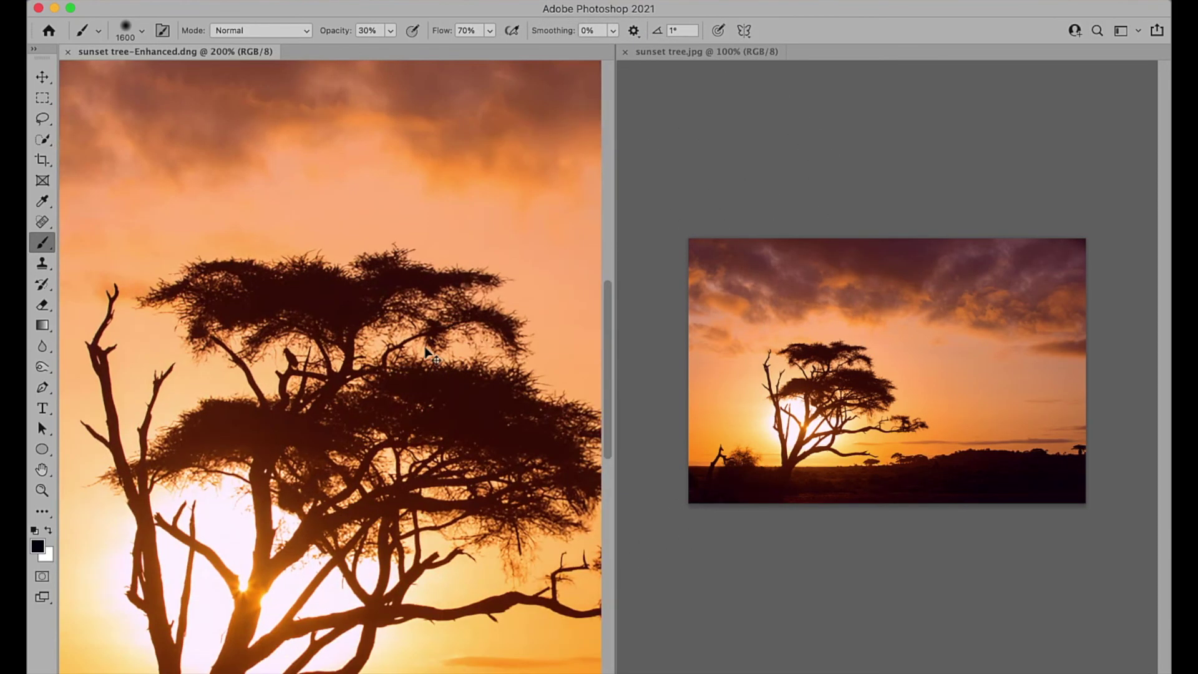
click(693, 53)
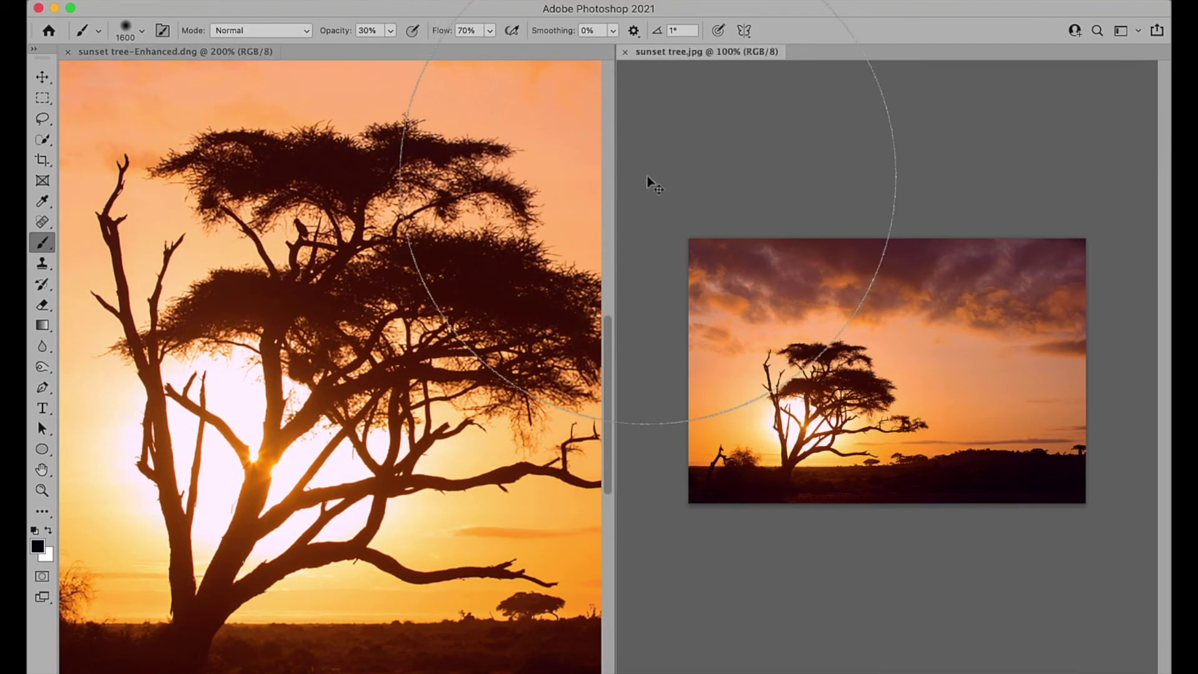
key(super+equal)
key(super+equal)
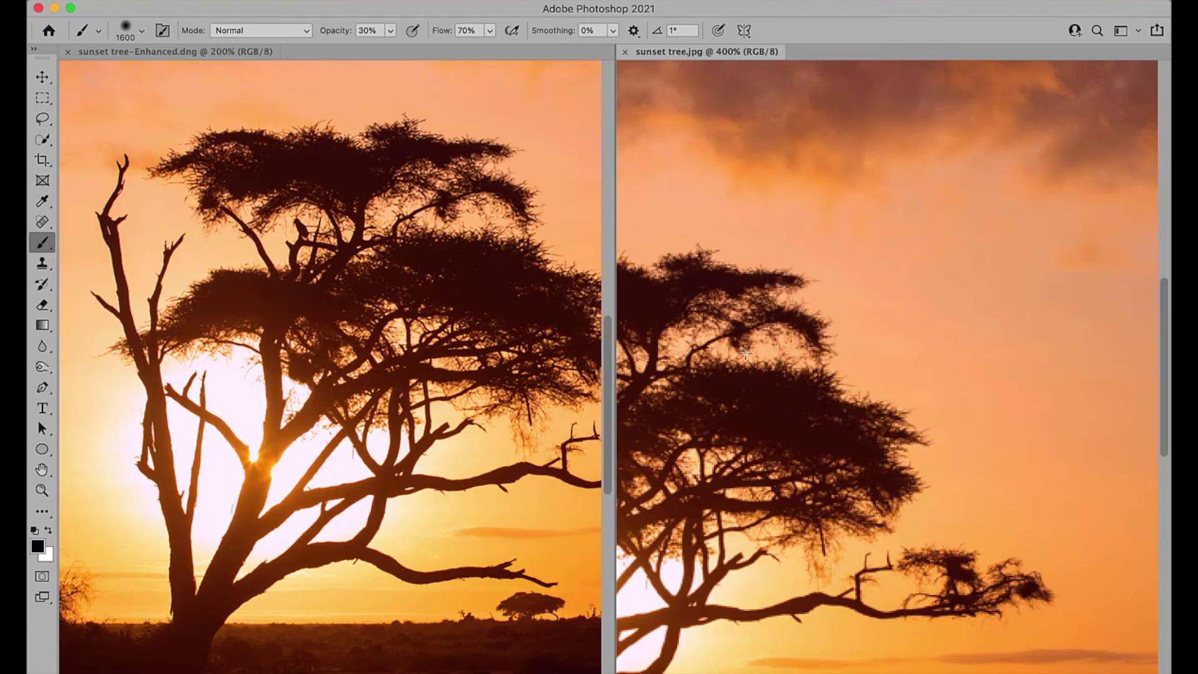
drag(780, 273, 959, 206)
key(super+equal)
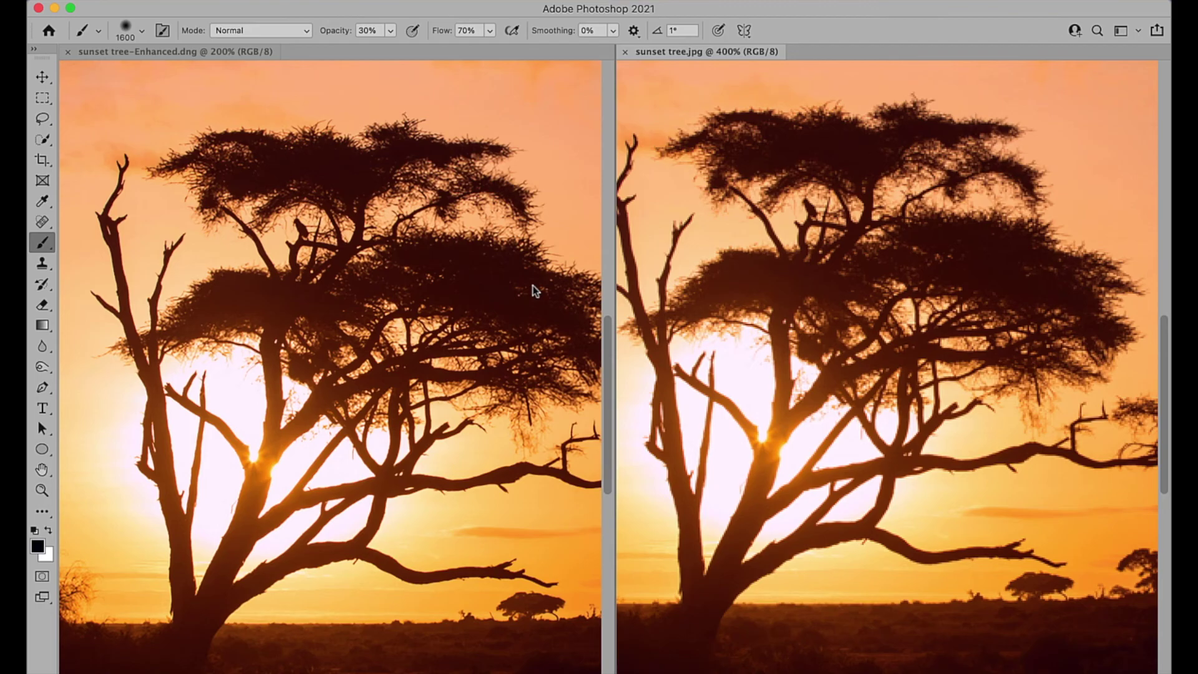
click(287, 52)
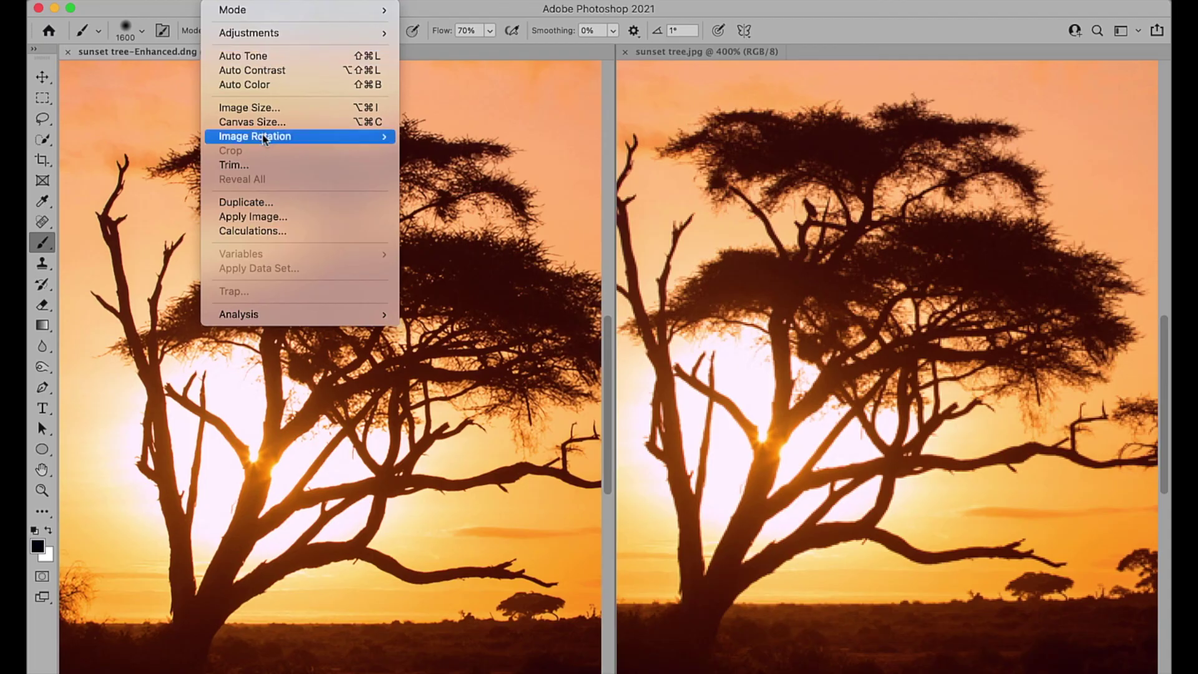
click(250, 107)
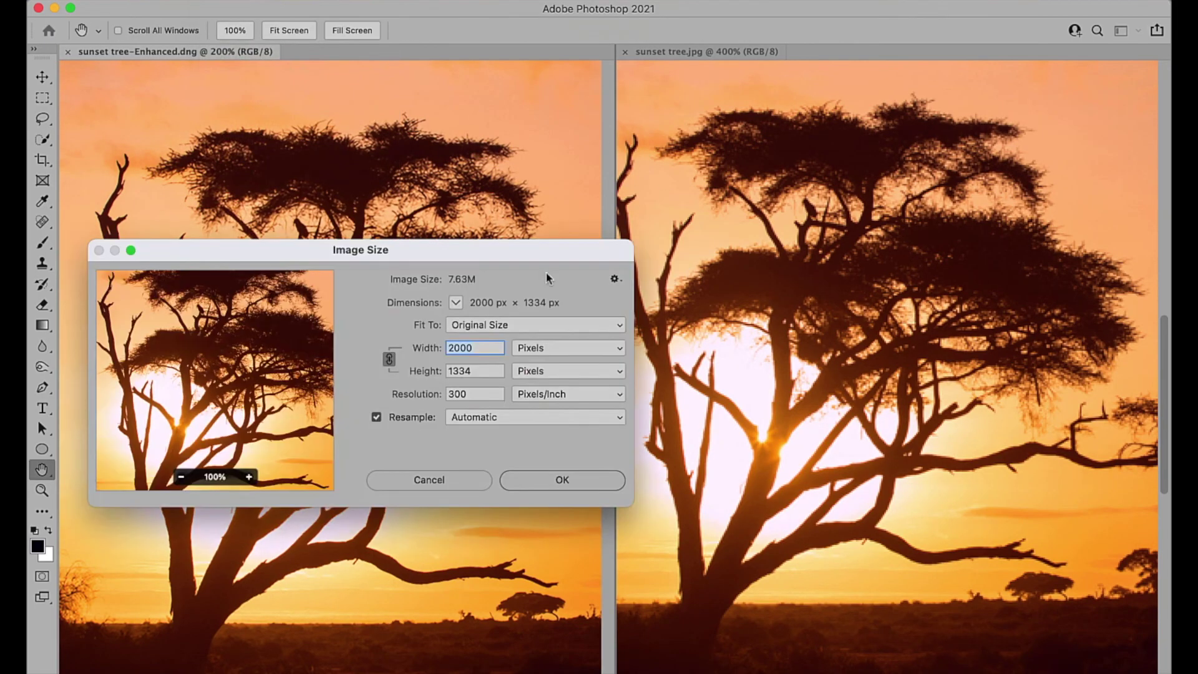
click(463, 481)
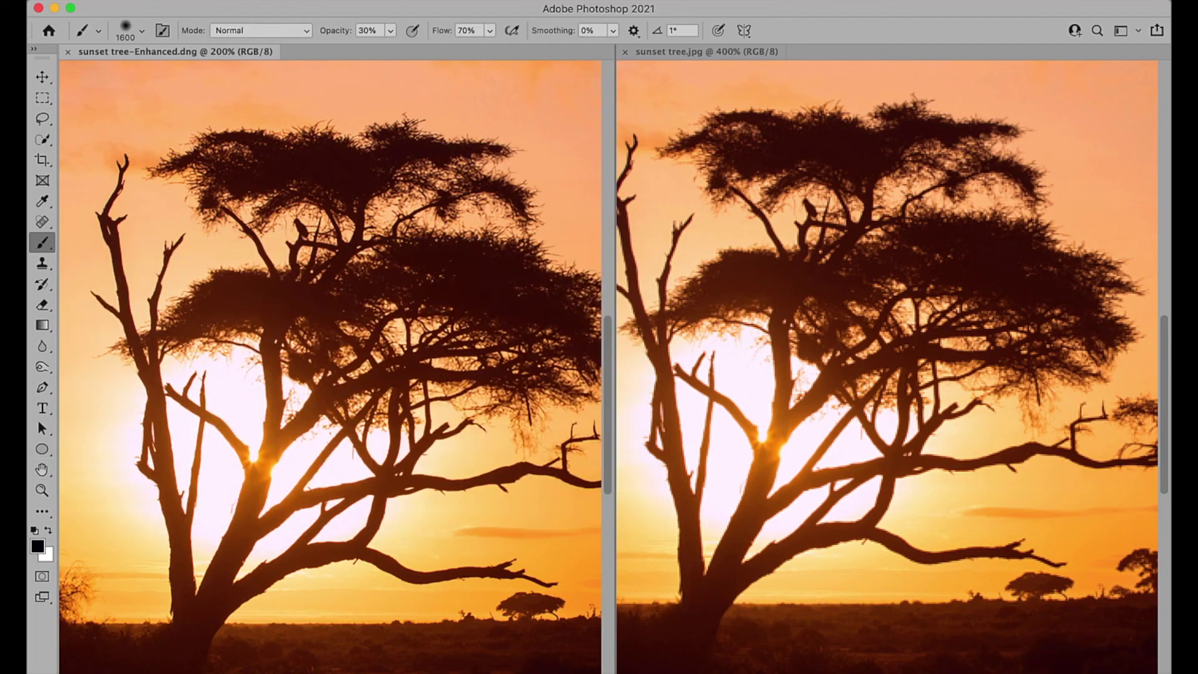